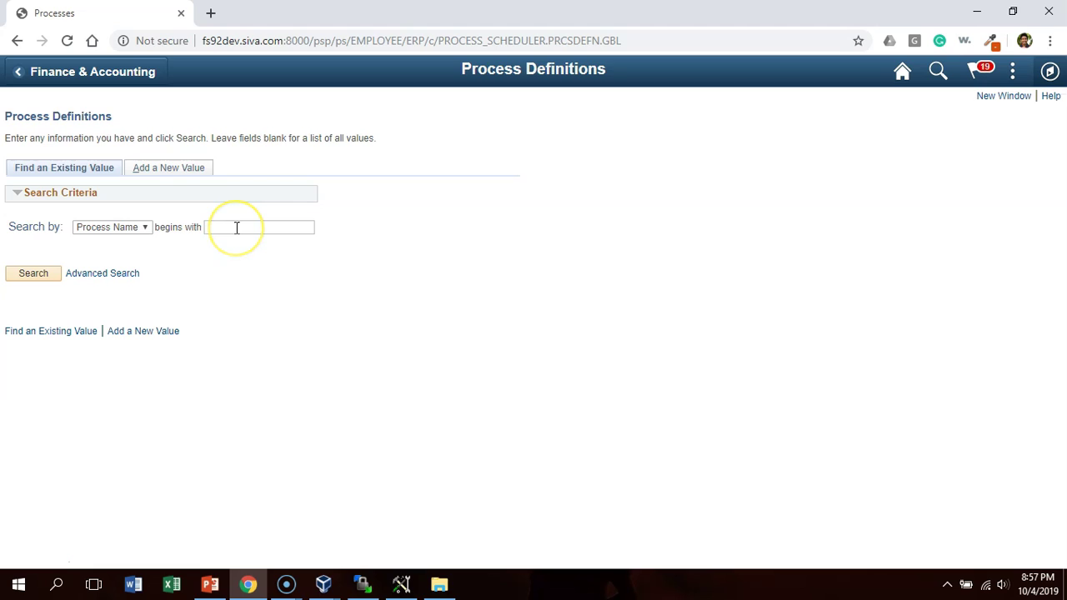
Find the process definition beginning with AEMINI% and open the override options of AEMINITEST
type("aEMIN%")
key("Return")
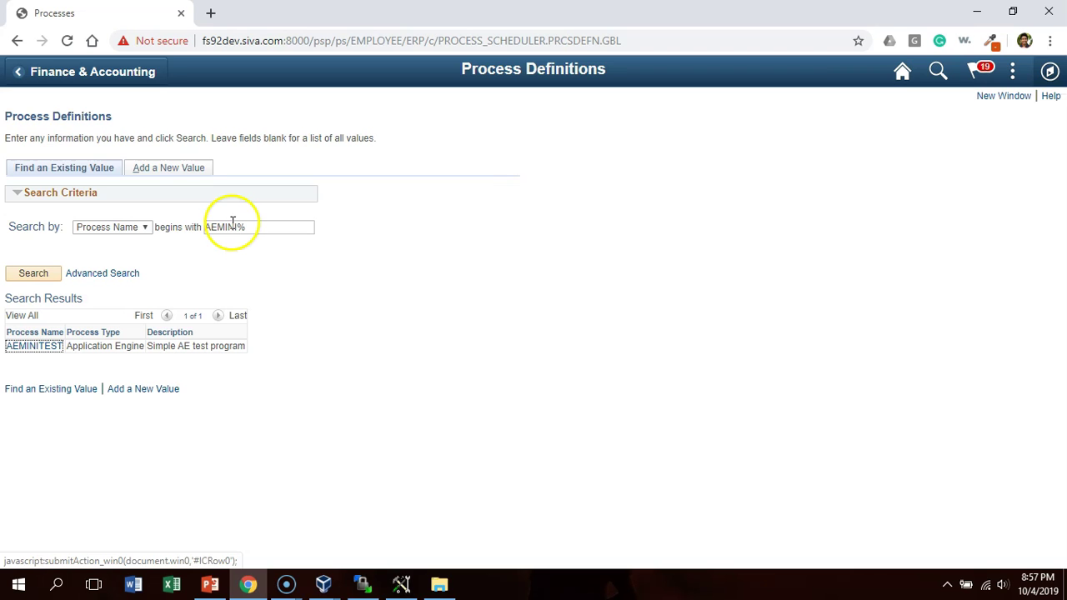
left_click(52, 349)
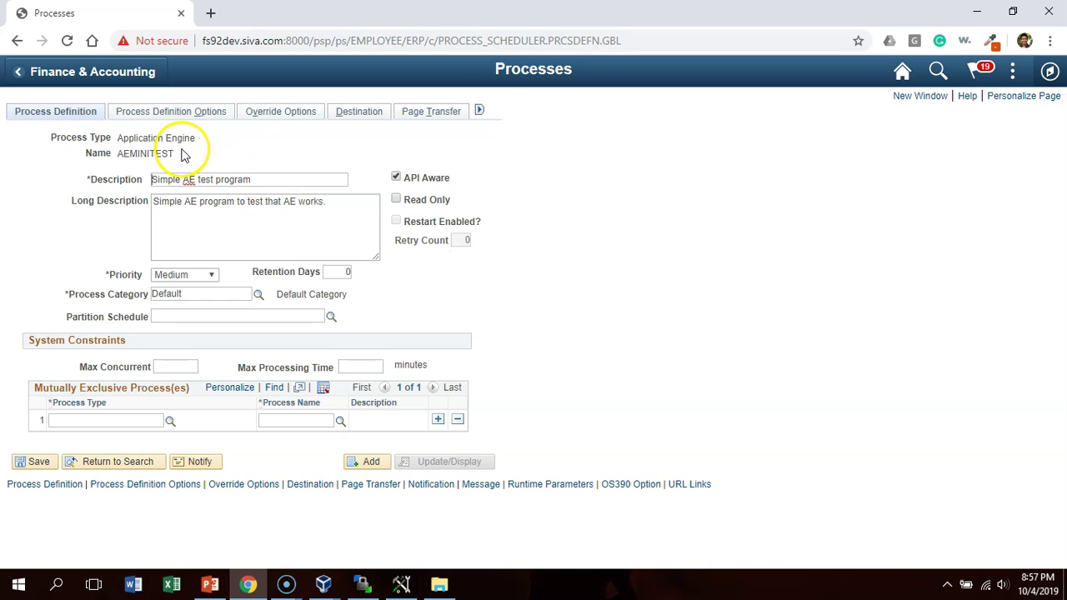
left_click(284, 122)
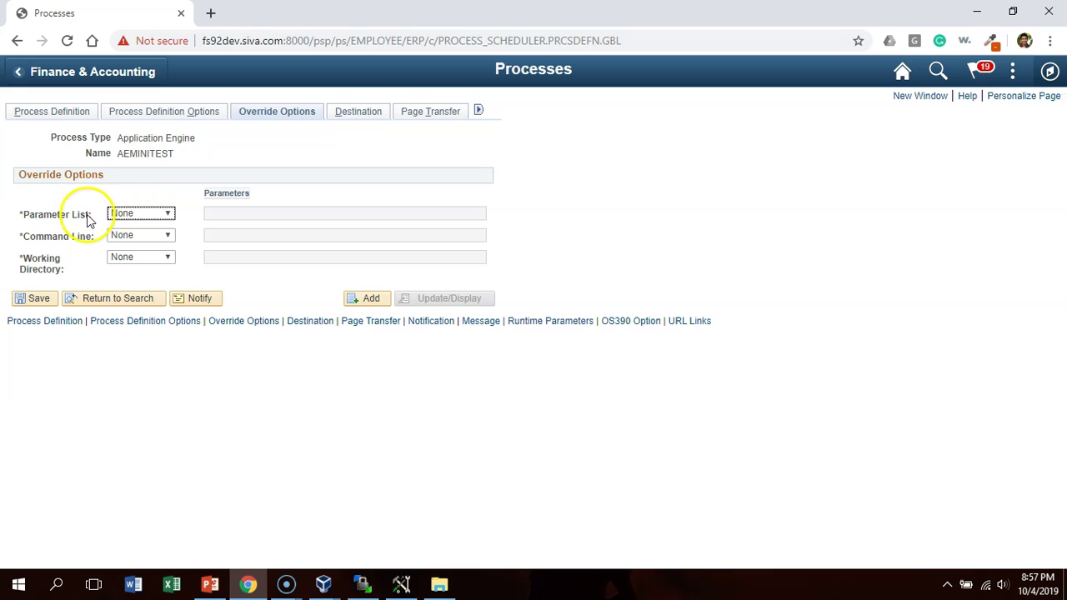
Set the Parameter List override to Append with the parameters "-trace 7 -toolstracepc 3596 -toolstracesql 3"
left_click(92, 175)
left_click_drag(92, 175, 29, 175)
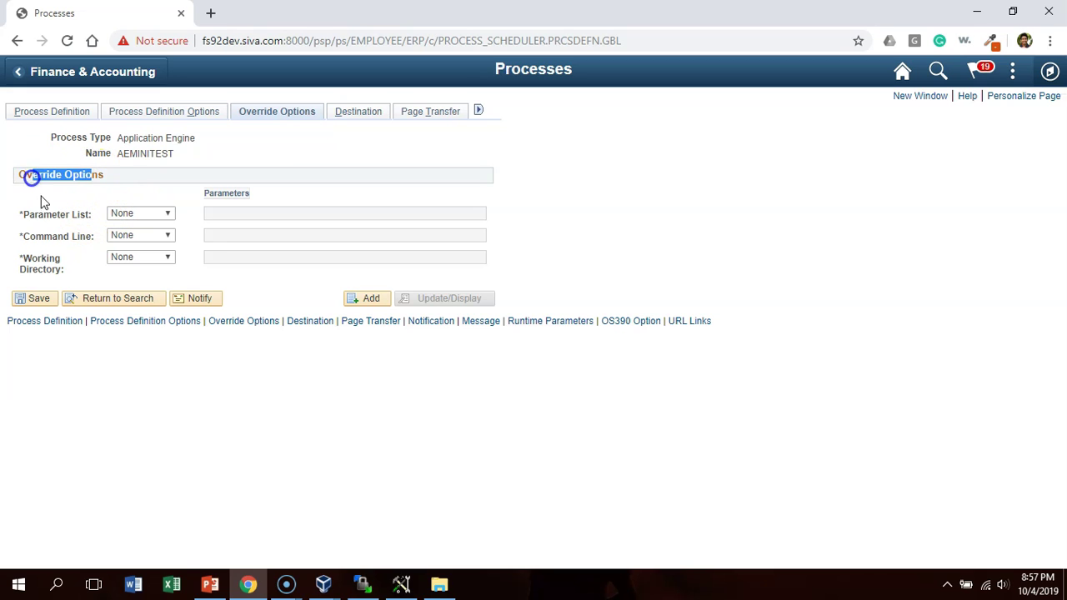
left_click_drag(19, 215, 107, 216)
left_click(120, 214)
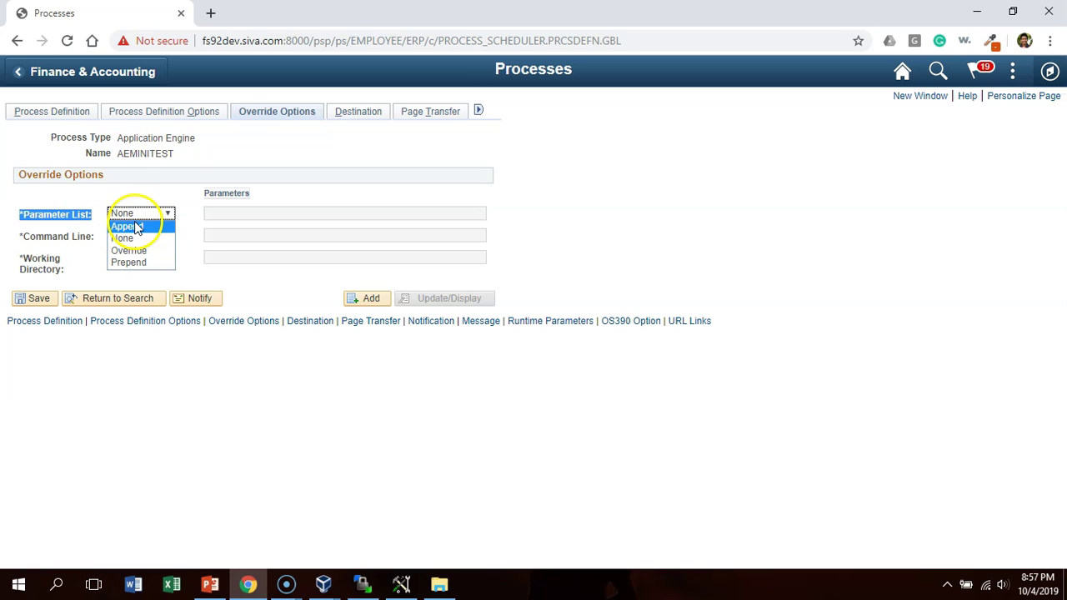
left_click(124, 225)
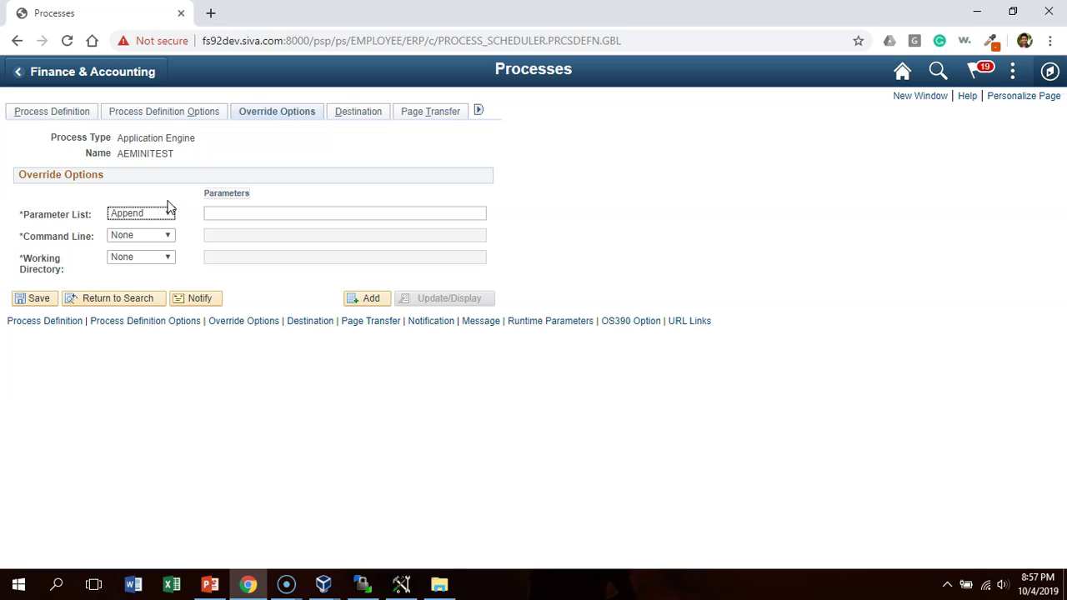
left_click(236, 213)
type("-trace 7 -tools")
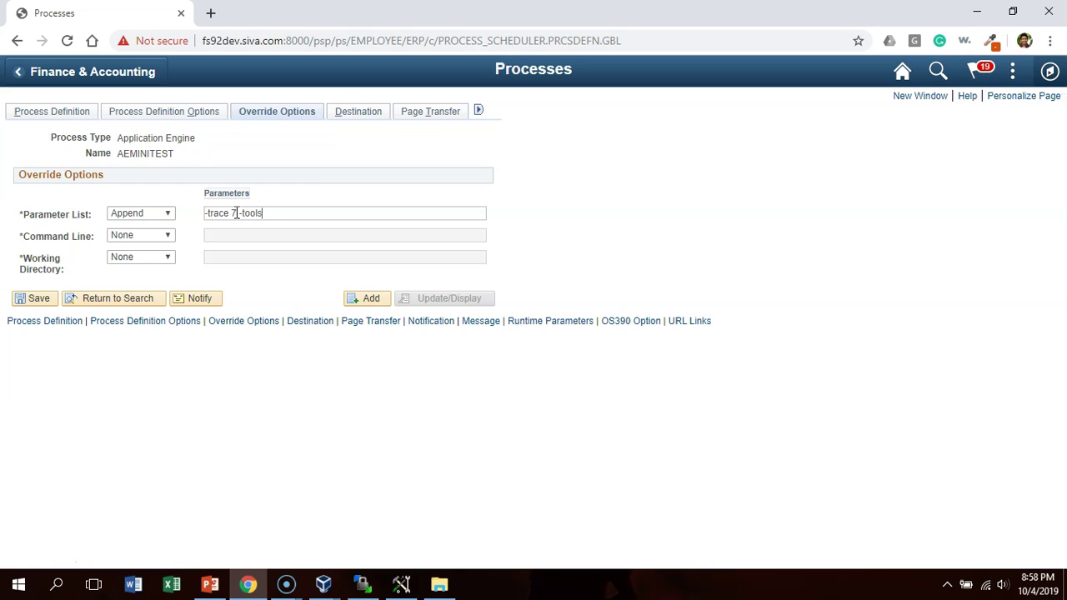
type("tracepc 3596 -toolstracesq")
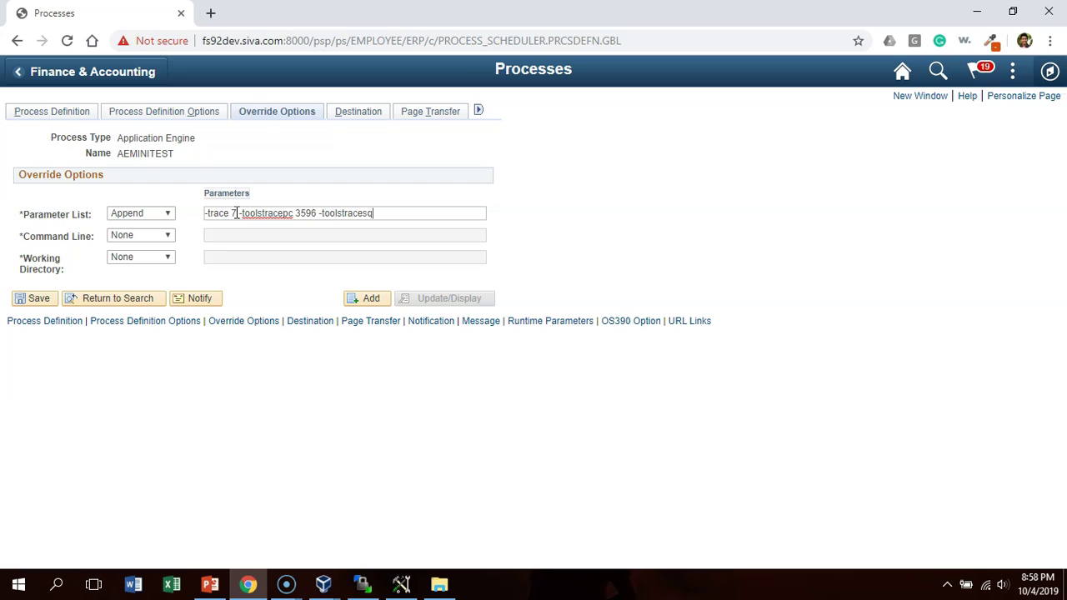
type("l 3")
left_click(240, 214)
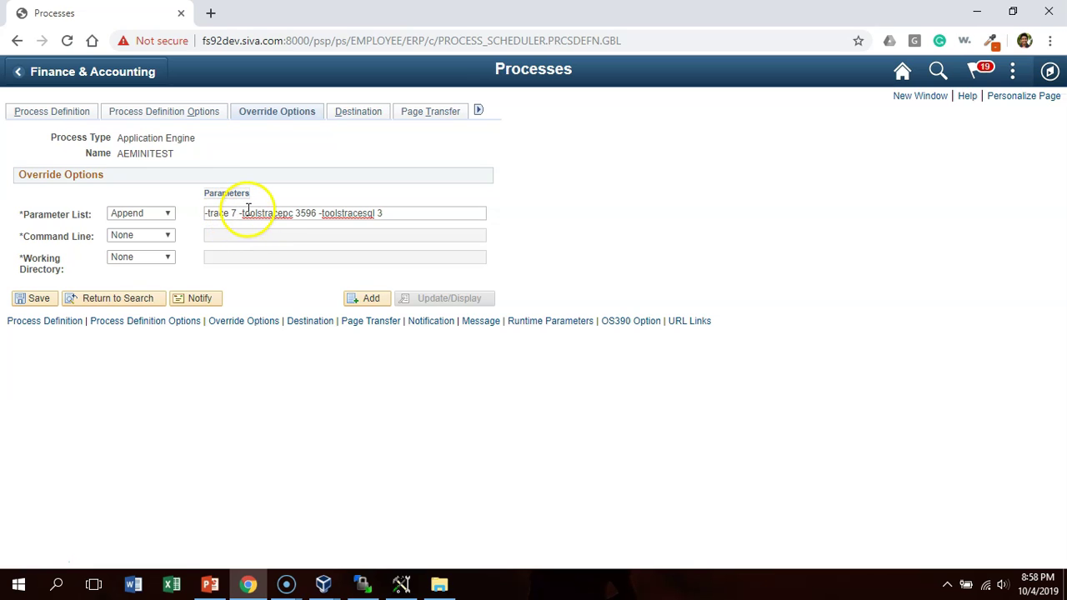
Review the trace, toolstracepc and toolstracesql flags with their values, and save the AEMINITEST process definition
left_click(230, 213)
left_click_drag(230, 213, 197, 215)
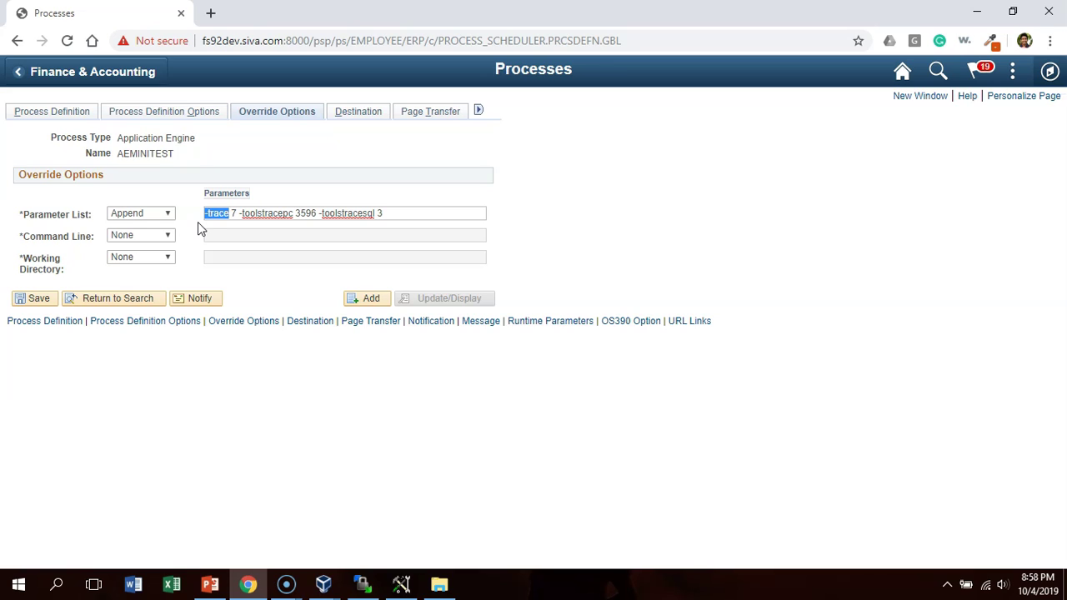
left_click(239, 213)
left_click_drag(239, 213, 293, 213)
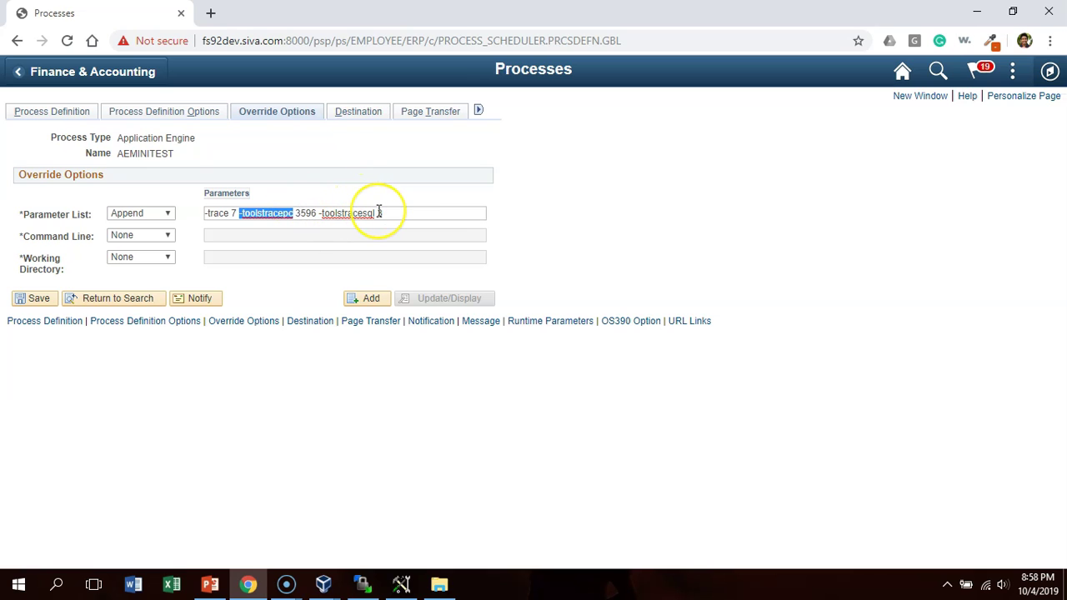
left_click_drag(379, 213, 321, 213)
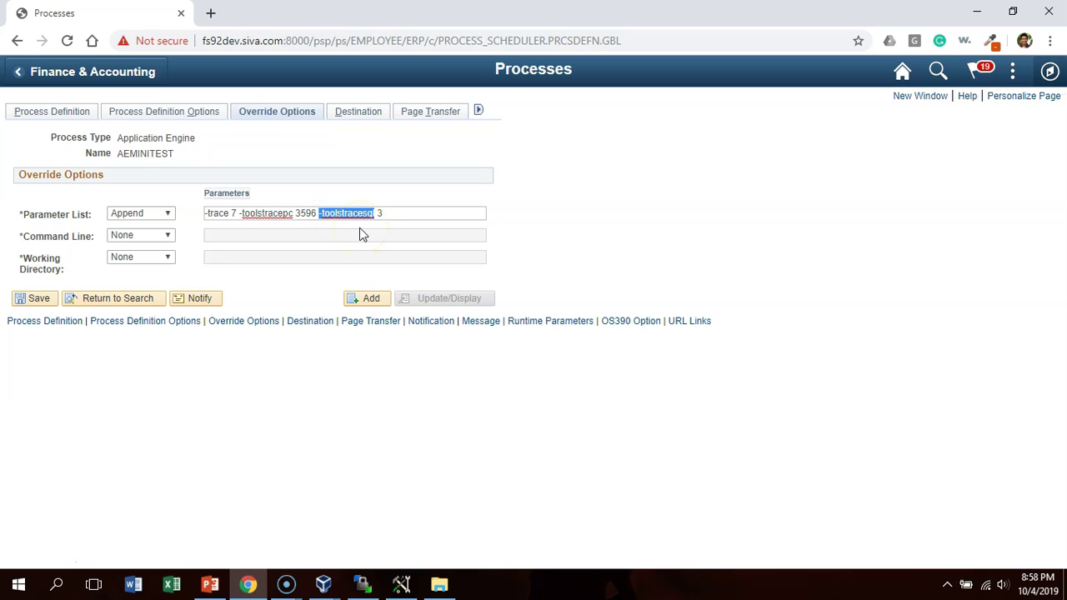
double_click(233, 213)
double_click(302, 213)
left_click(33, 298)
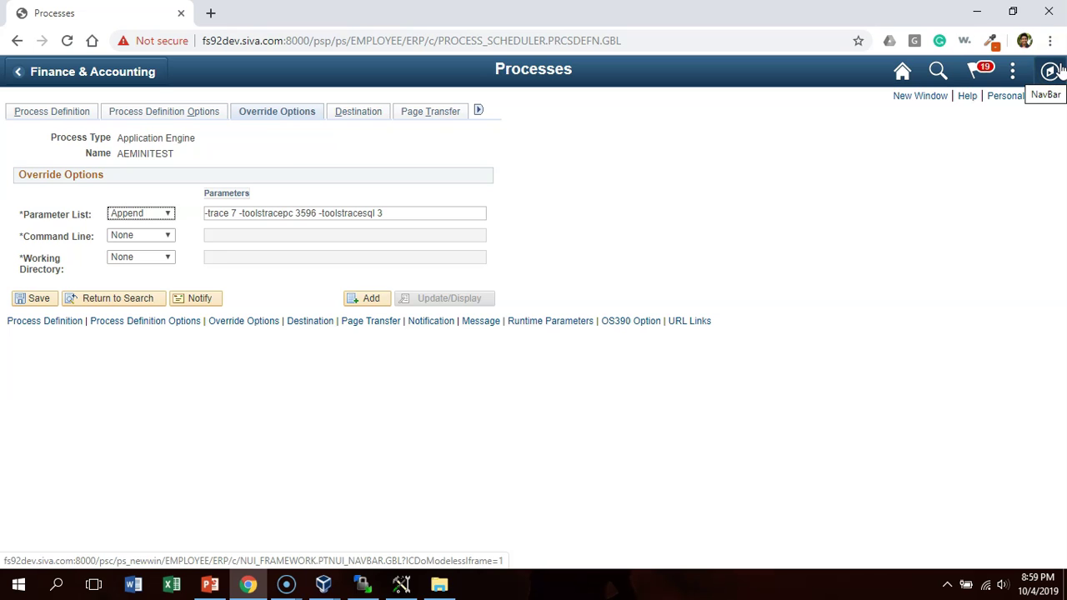
Open the Trace PeopleCode page from the Debug utilities to view the PeopleCode trace options
left_click(1052, 71)
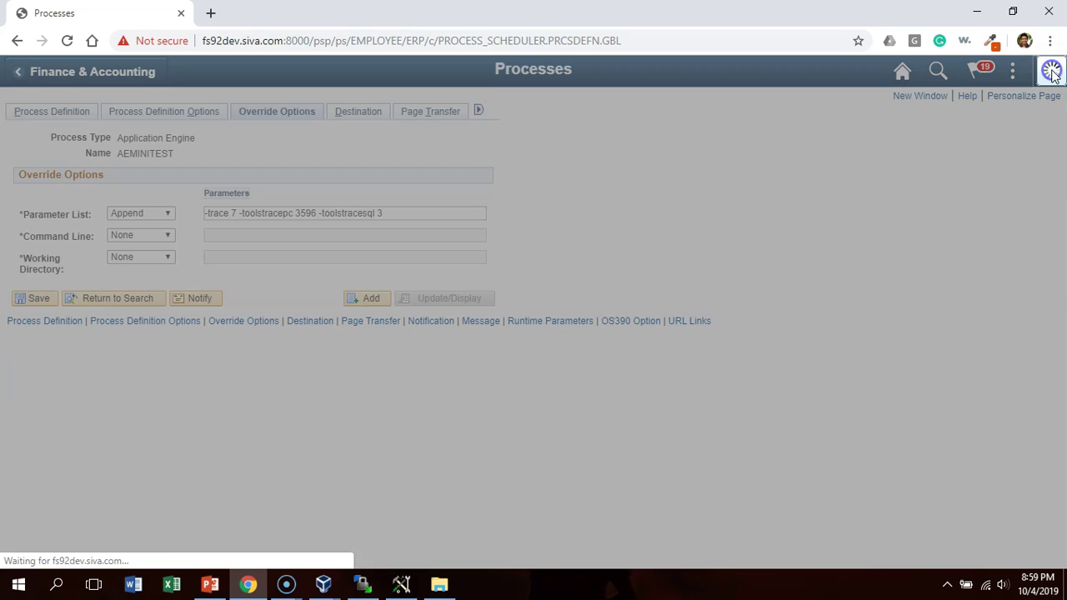
left_click(1029, 325)
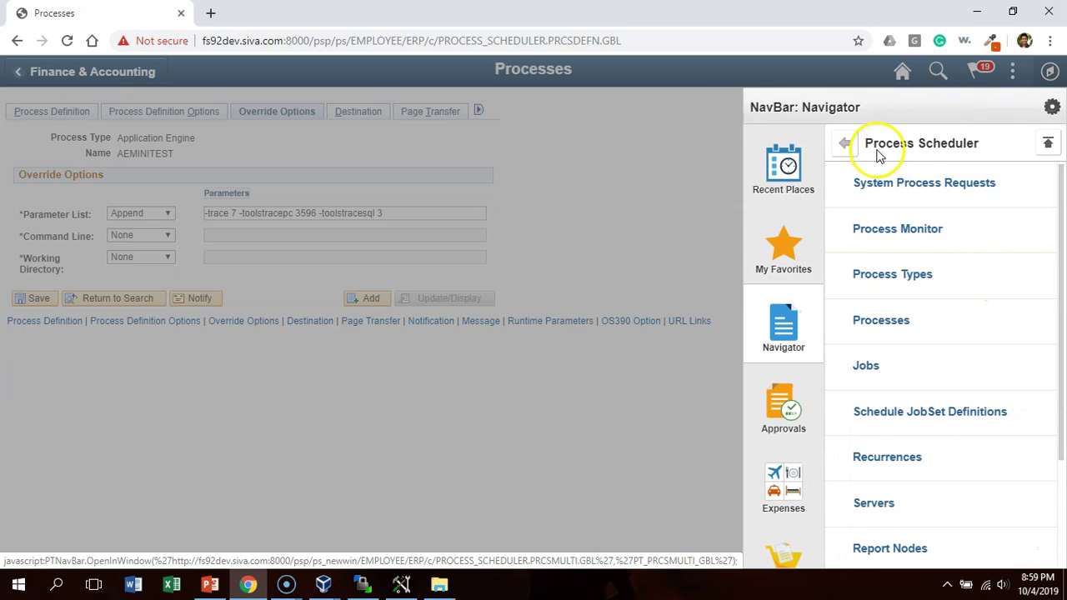
left_click(846, 143)
left_click(897, 278)
left_click(896, 280)
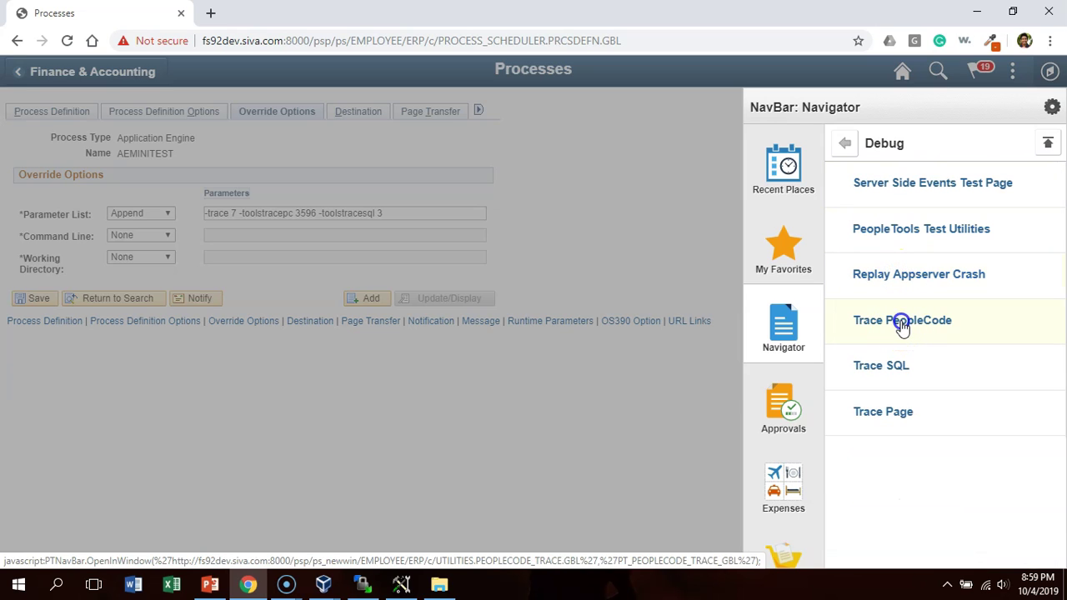
left_click(900, 328)
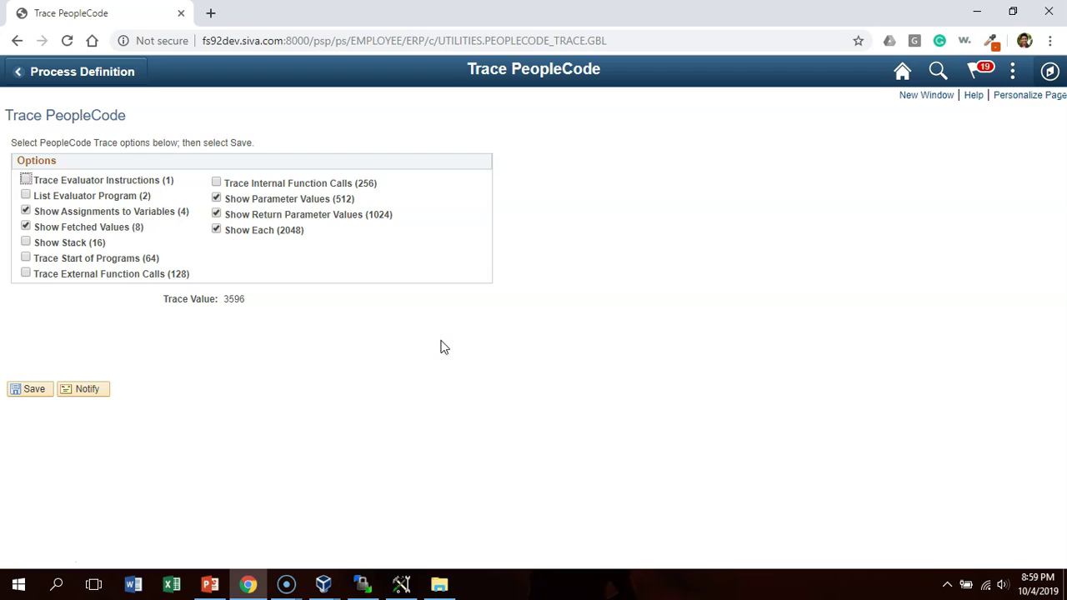
left_click(409, 324)
left_click_drag(412, 339, 483, 360)
Switch to Application Designer and examine the If/Else assignments to PYMNT_HOLD and HOLD_REASON in the PYMNT_METHOD FieldFormula code
left_click(402, 583)
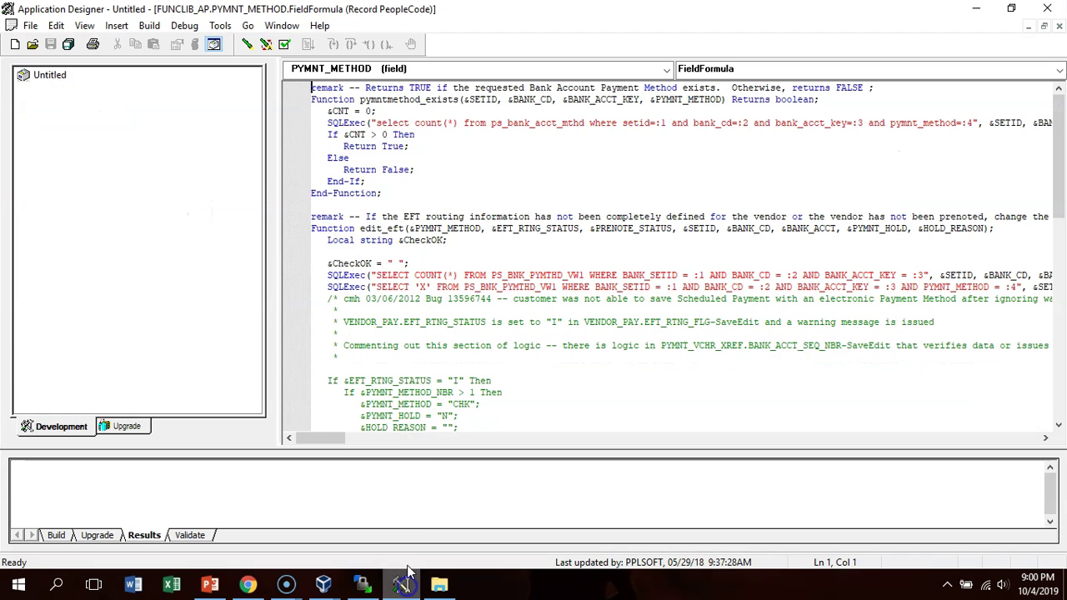
scroll(488, 300, "down", 10)
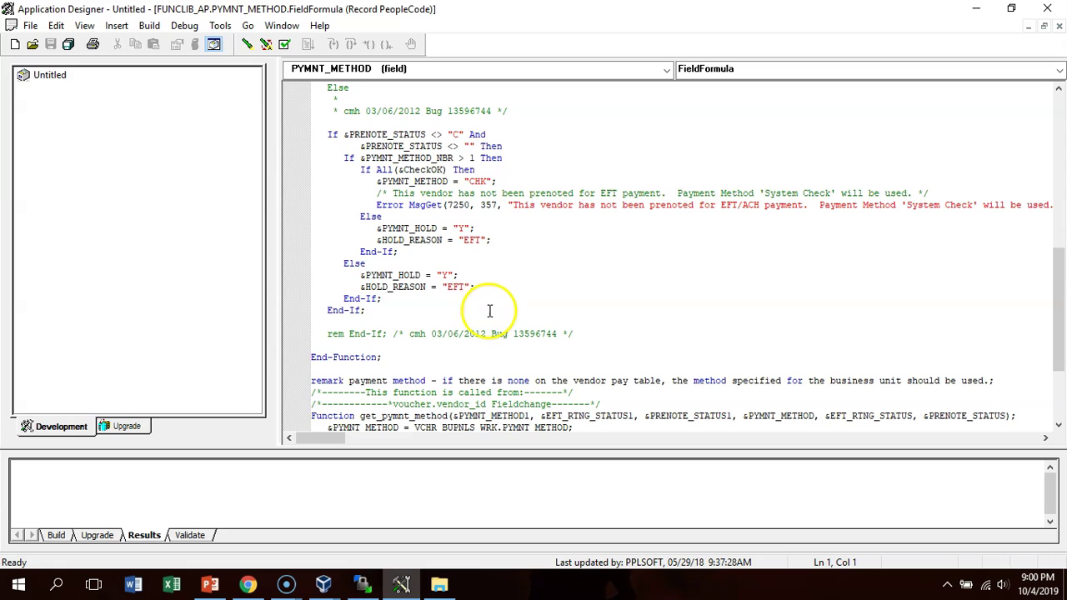
scroll(489, 310, "down", 4)
scroll(488, 309, "up", 8)
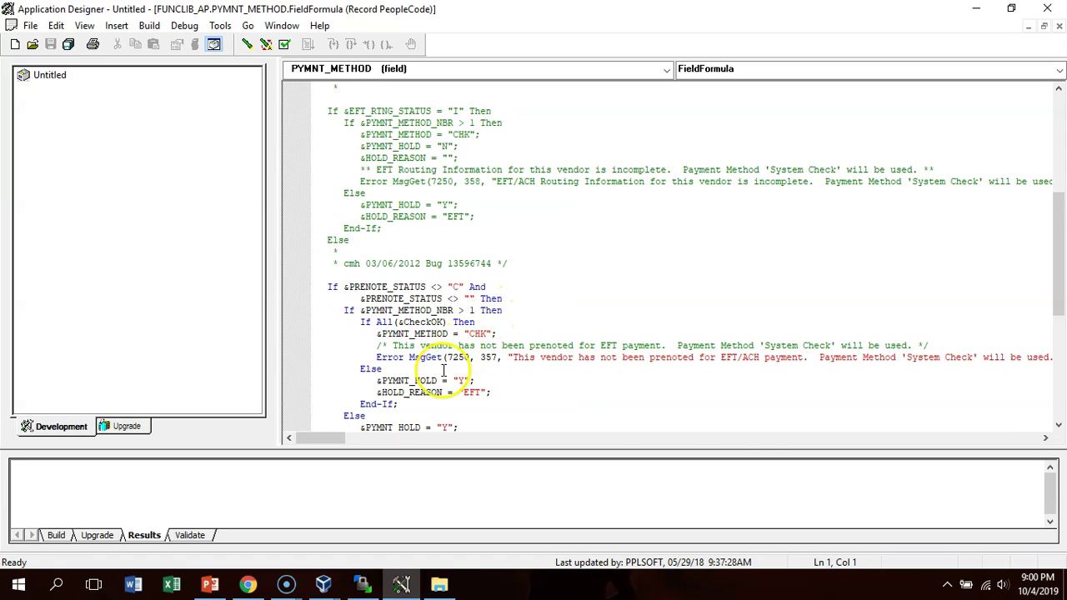
left_click_drag(365, 380, 493, 392)
scroll(494, 409, "down", 2)
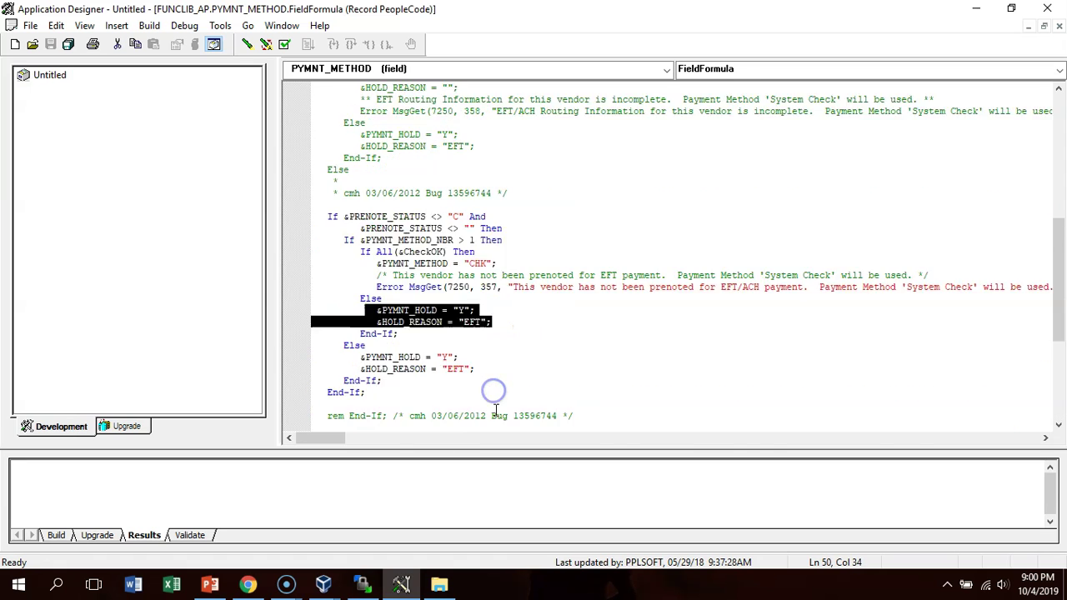
scroll(494, 408, "down", 2)
left_click_drag(349, 286, 492, 310)
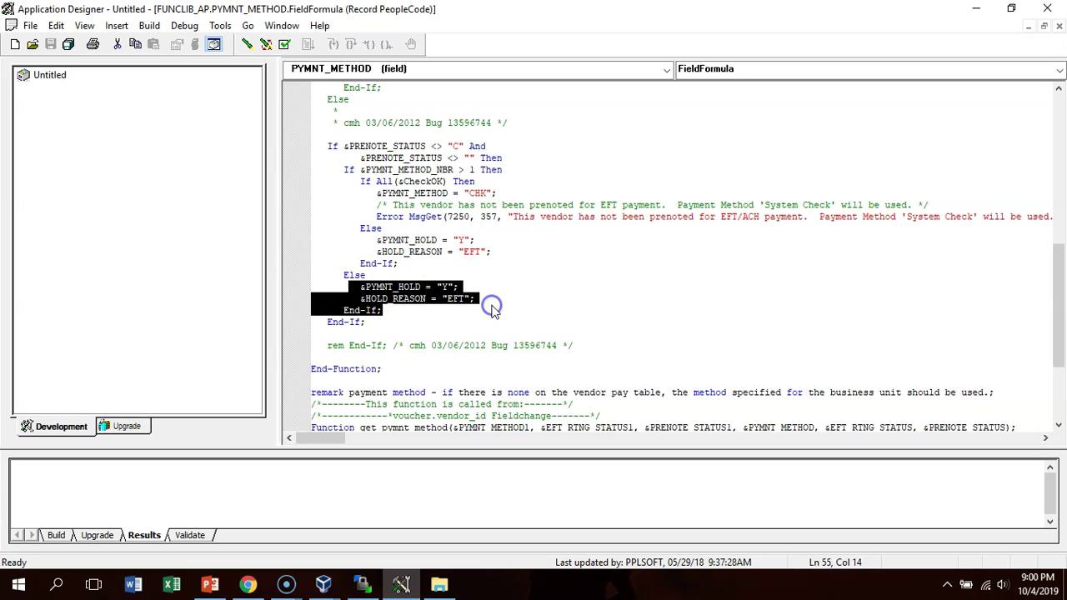
left_click(975, 8)
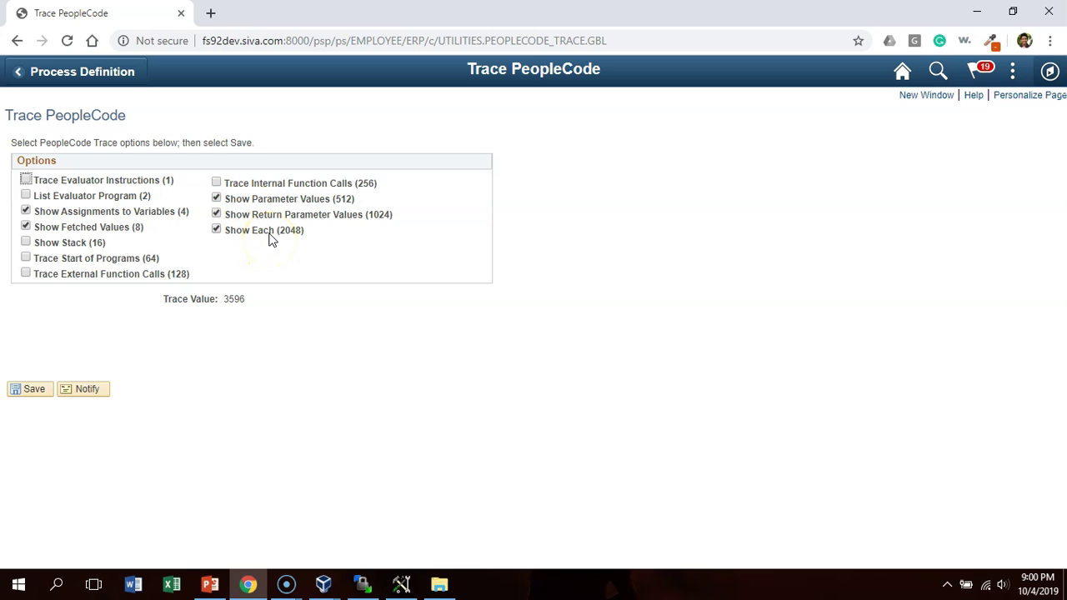
Check the PeopleCode trace value and enable the Trace Evaluator Instructions (1) option
triple_click(227, 298)
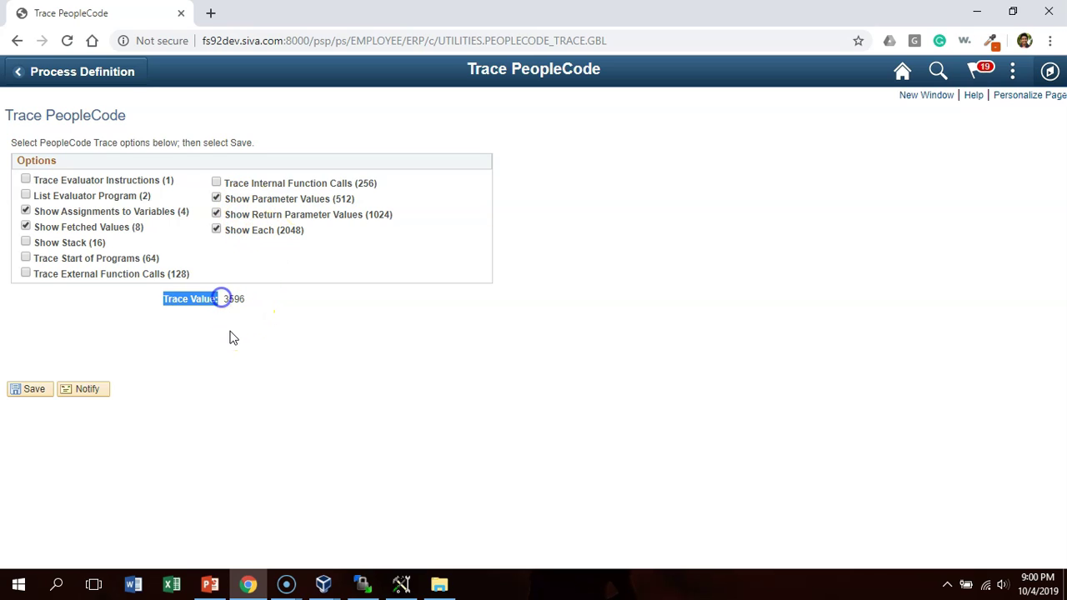
left_click_drag(231, 332, 232, 312)
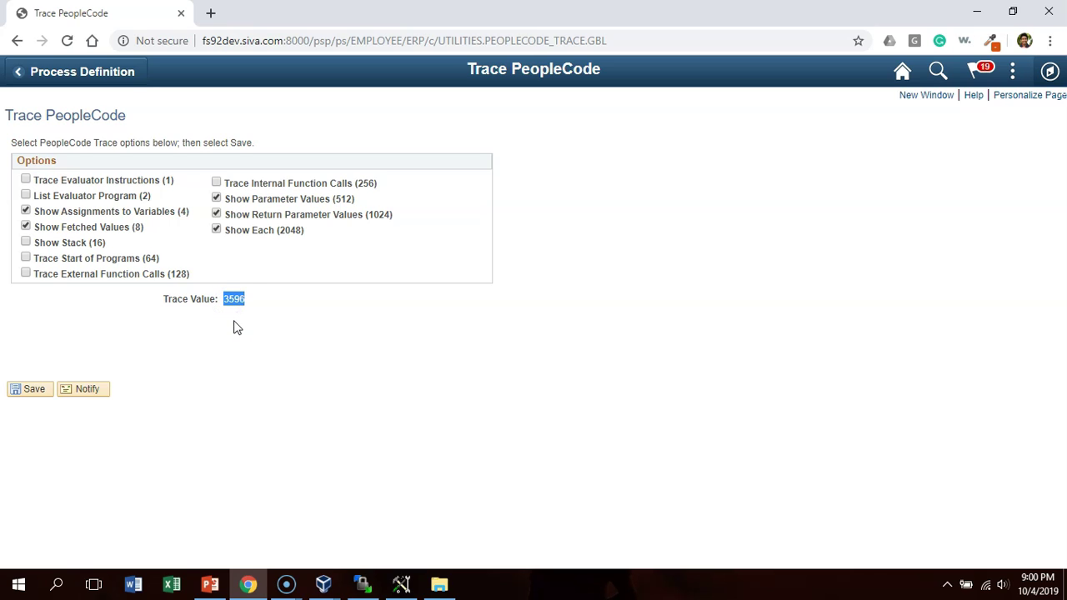
left_click(26, 180)
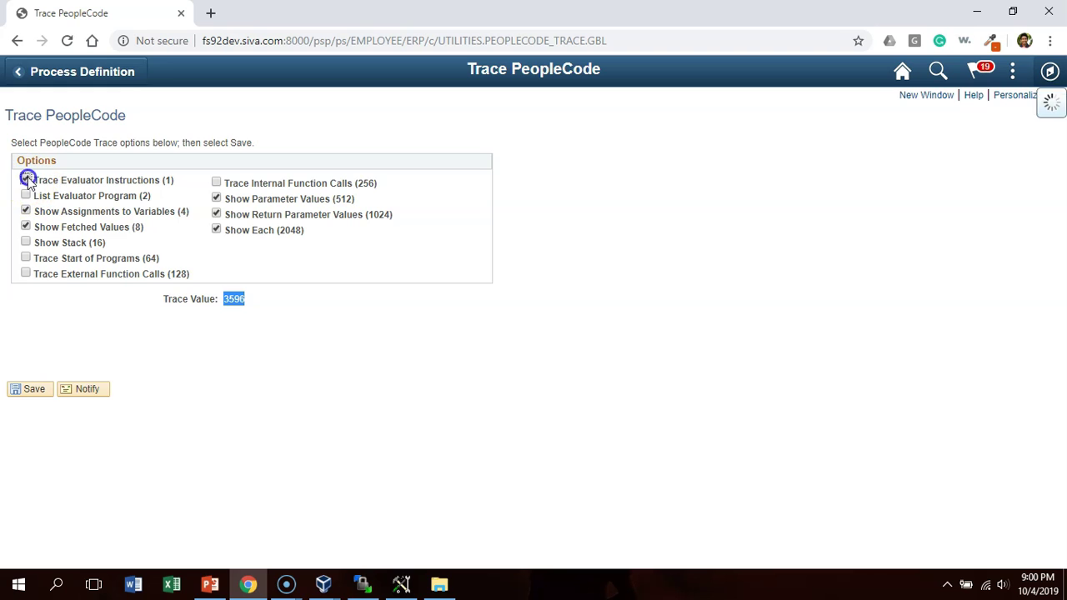
Open the Trace SQL page from the Debug utilities and enable Trace SQL Bind (2) alongside Trace SQL Statement (1)
left_click(1049, 72)
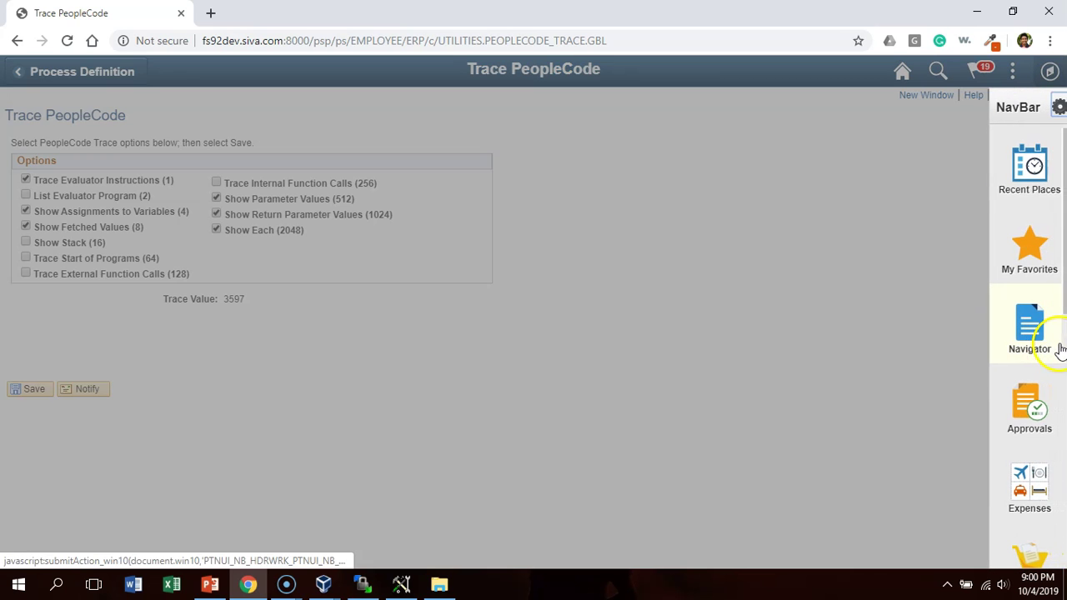
left_click(1058, 348)
left_click(898, 375)
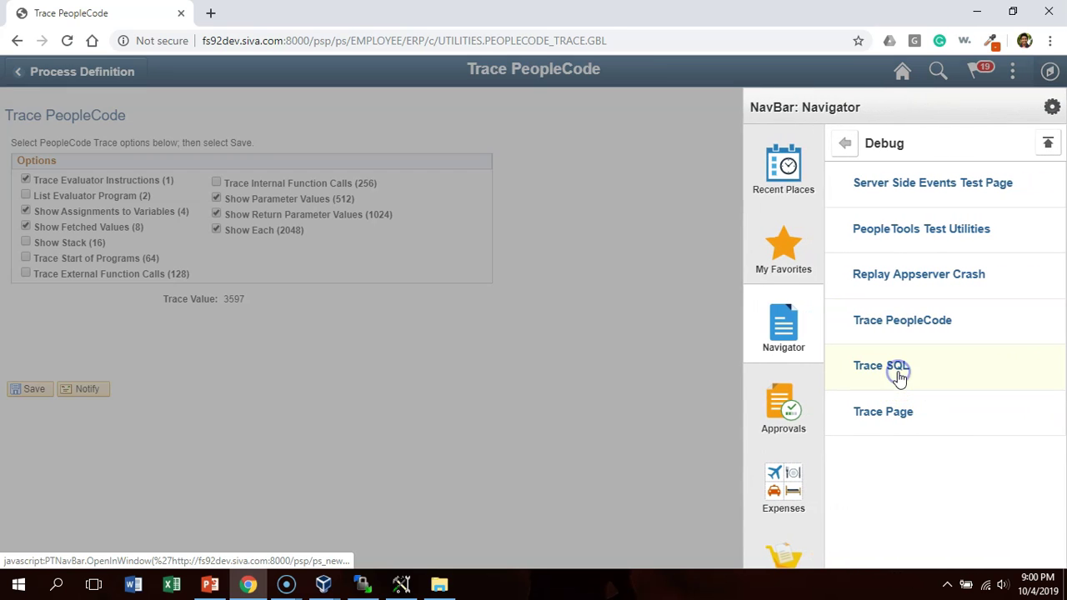
left_click(435, 335)
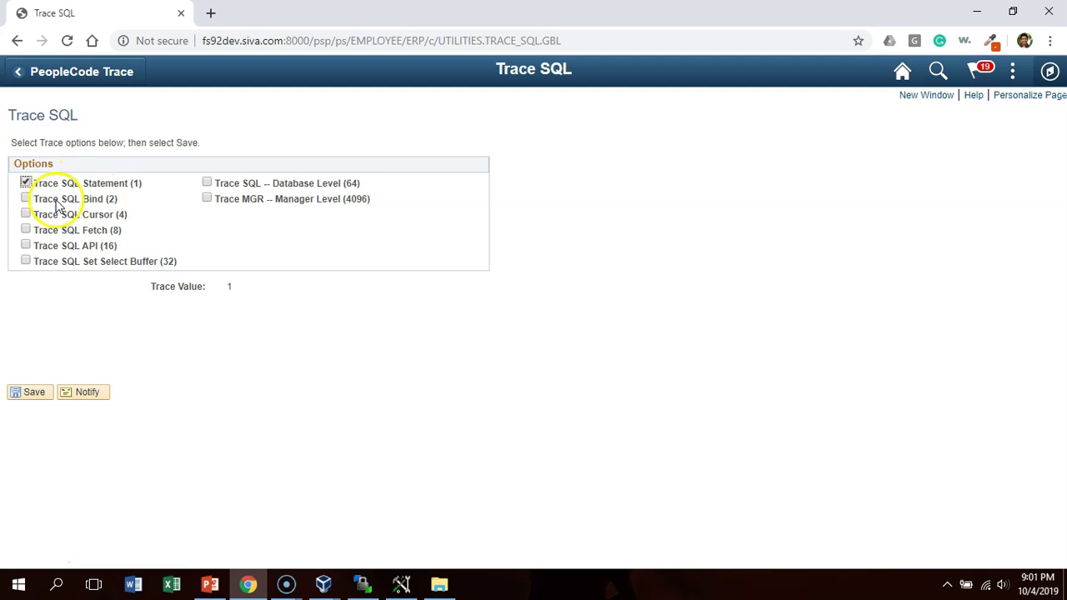
left_click(25, 198)
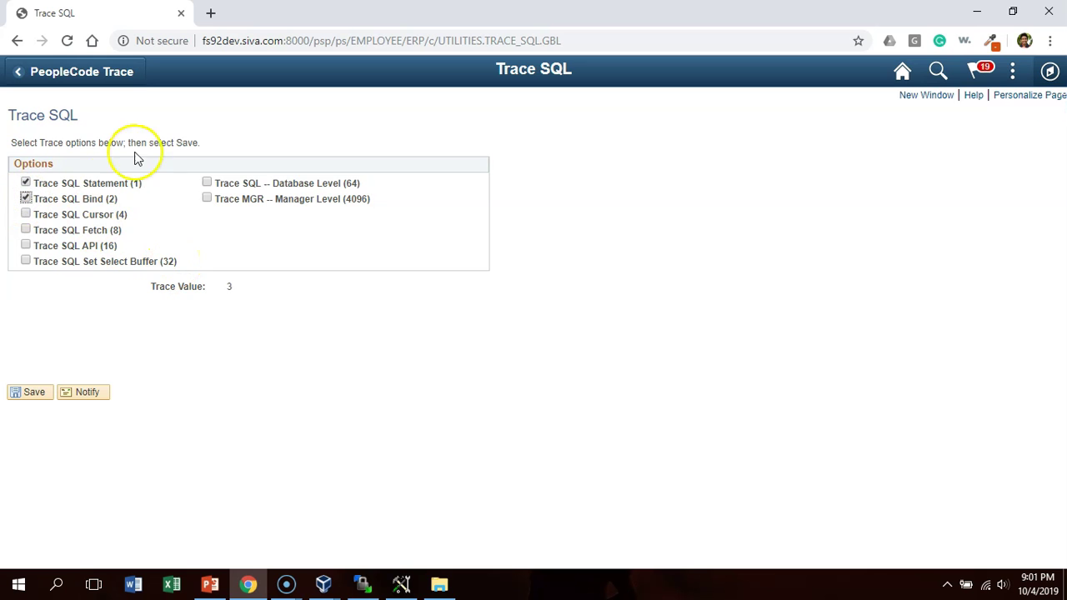
Examine the bind placeholders and the SETID and BANK_CD variables passed to the SQLExec statements in Application Designer
left_click(401, 585)
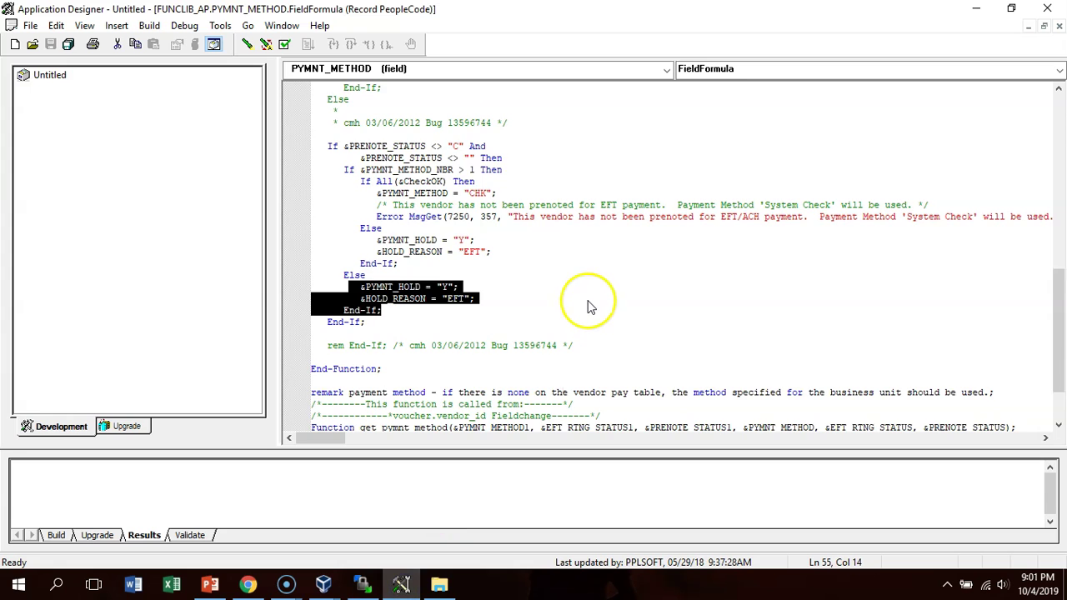
scroll(588, 307, "up", 15)
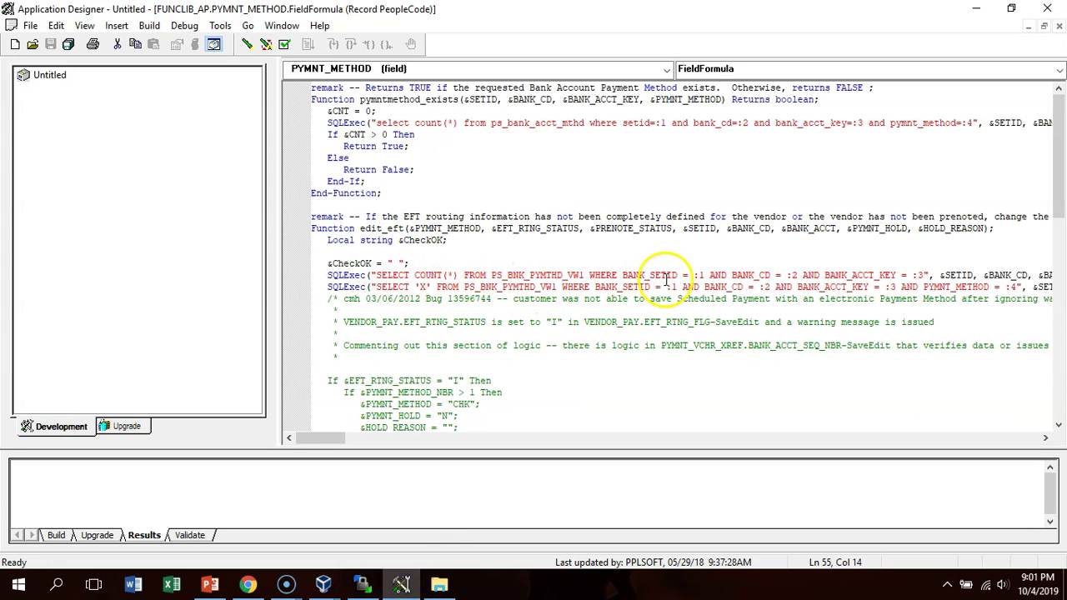
double_click(700, 275)
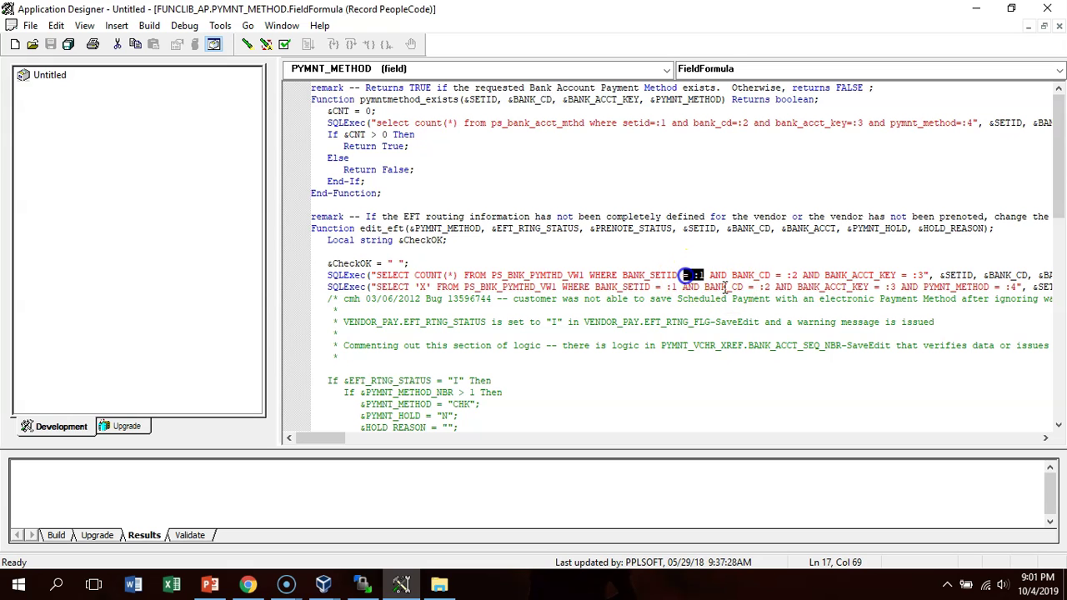
double_click(781, 275)
left_click_drag(309, 439, 345, 438)
left_click_drag(576, 287, 575, 277)
double_click(577, 275)
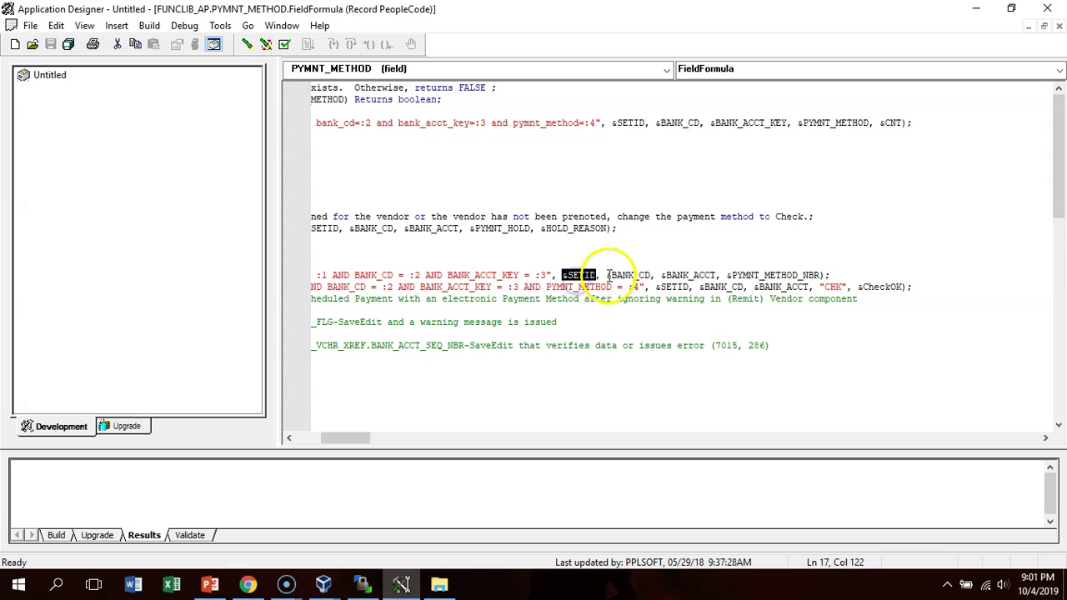
double_click(626, 275)
left_click(976, 15)
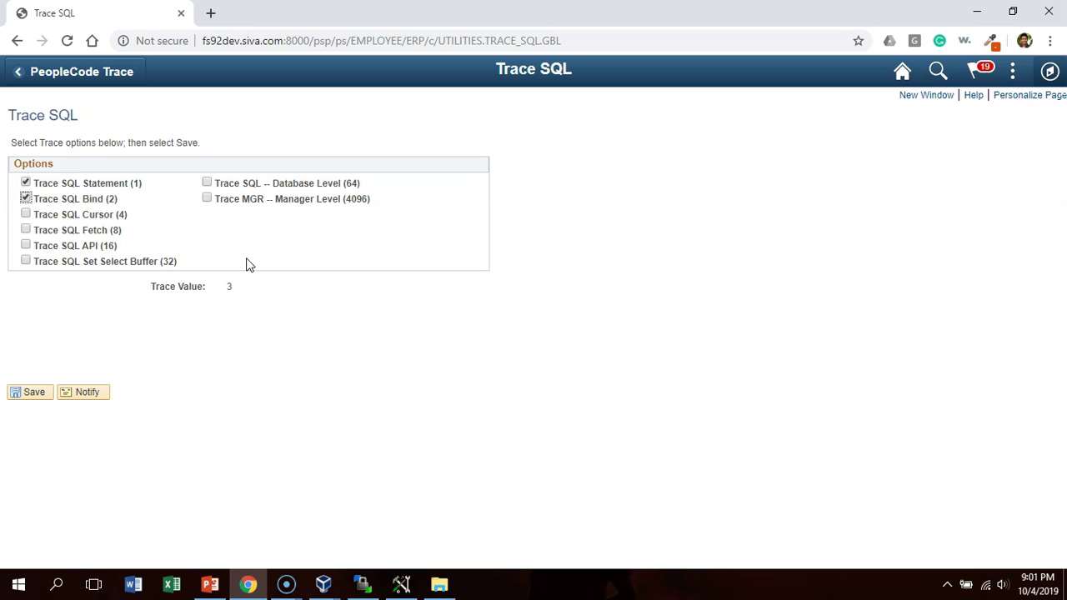
Check the Trace Value that results from the selected Trace SQL Statement (1) and Trace SQL Bind (2) options
left_click(168, 183)
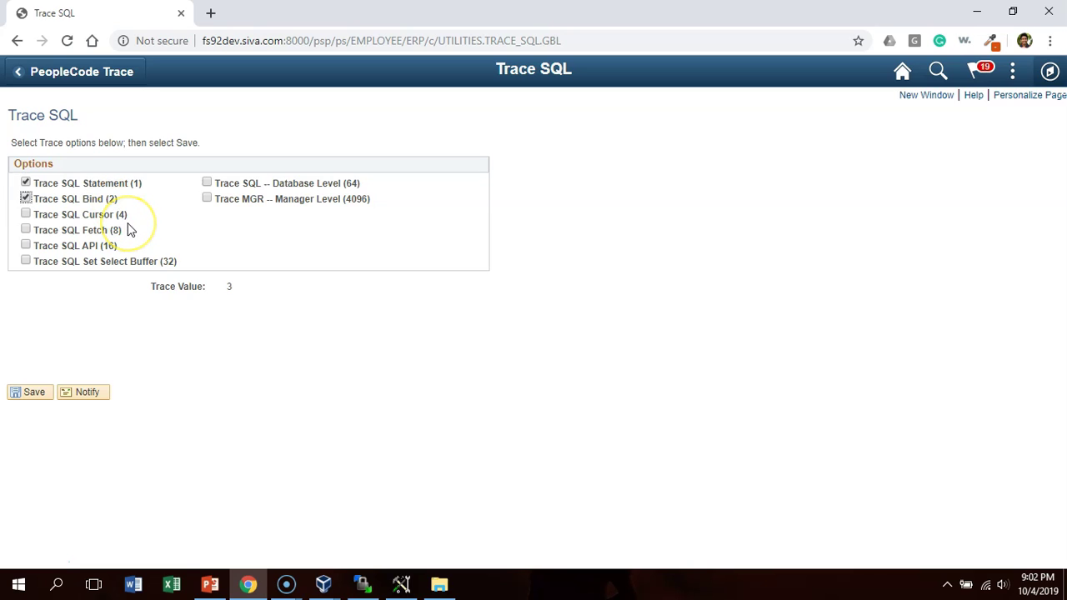
triple_click(230, 288)
left_click(230, 288)
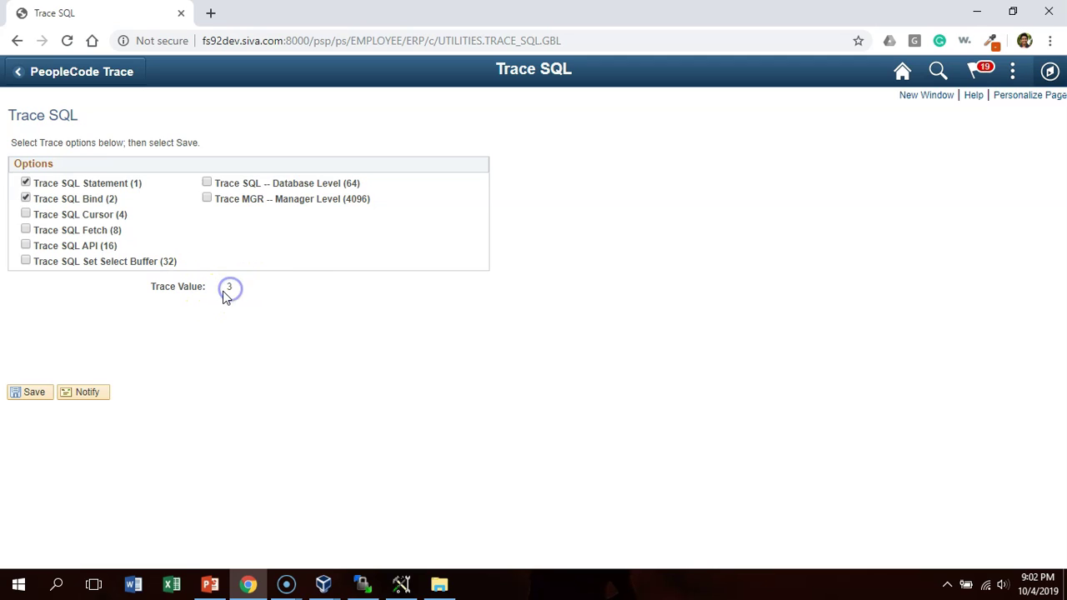
triple_click(233, 288)
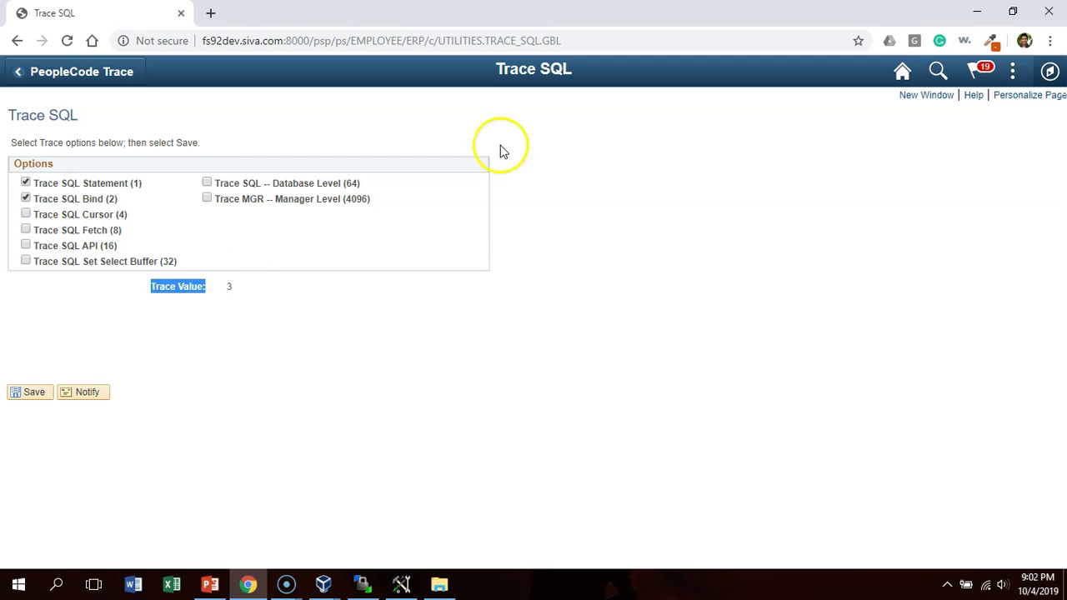
Return to the Sample Processes page and open the existing run control MINI
left_click(1050, 71)
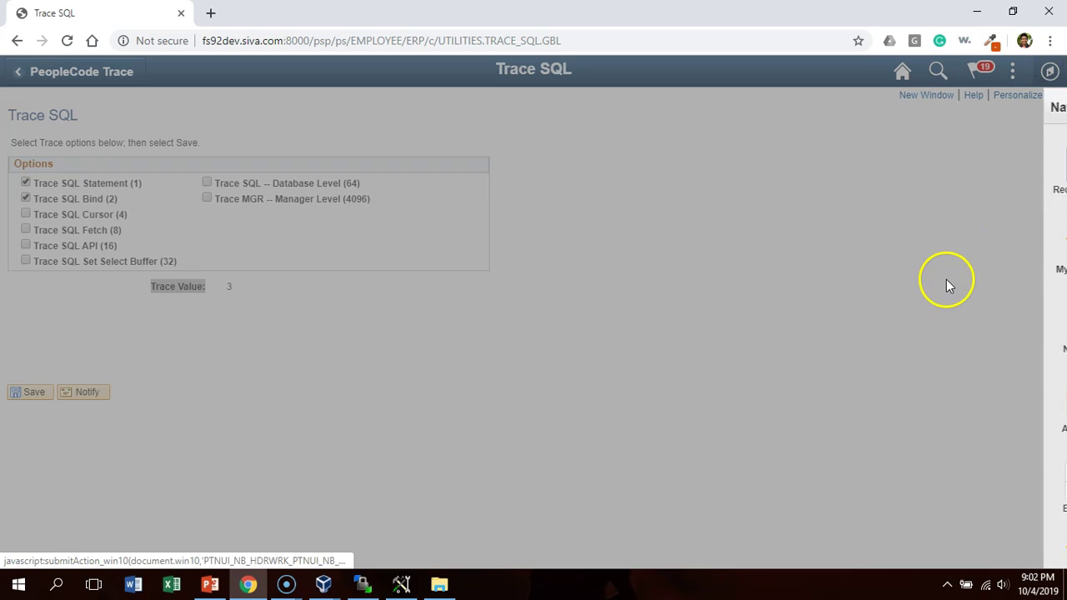
left_click(1025, 301)
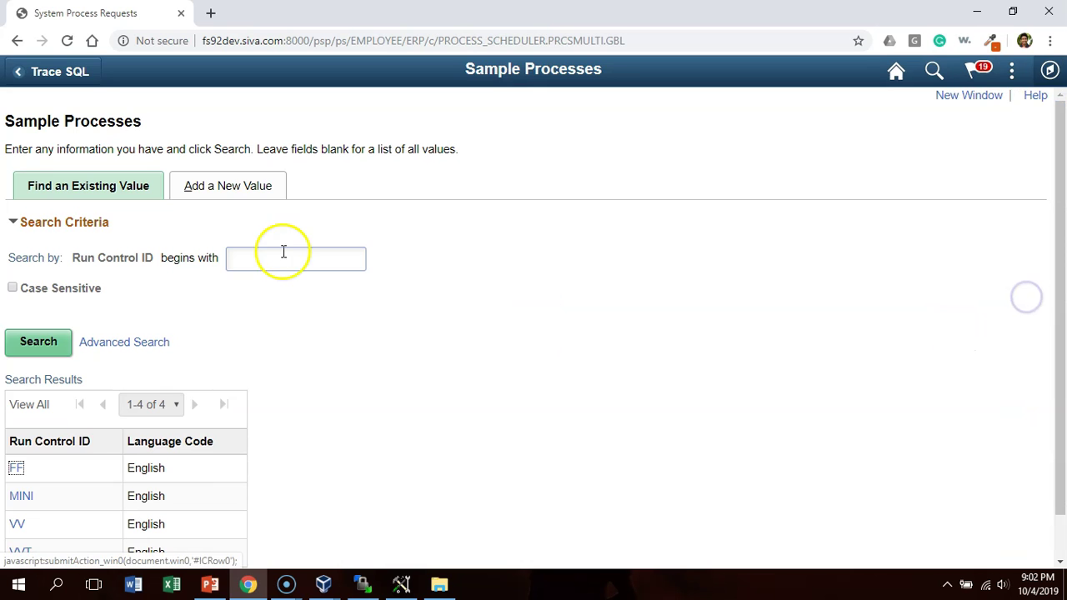
left_click(18, 497)
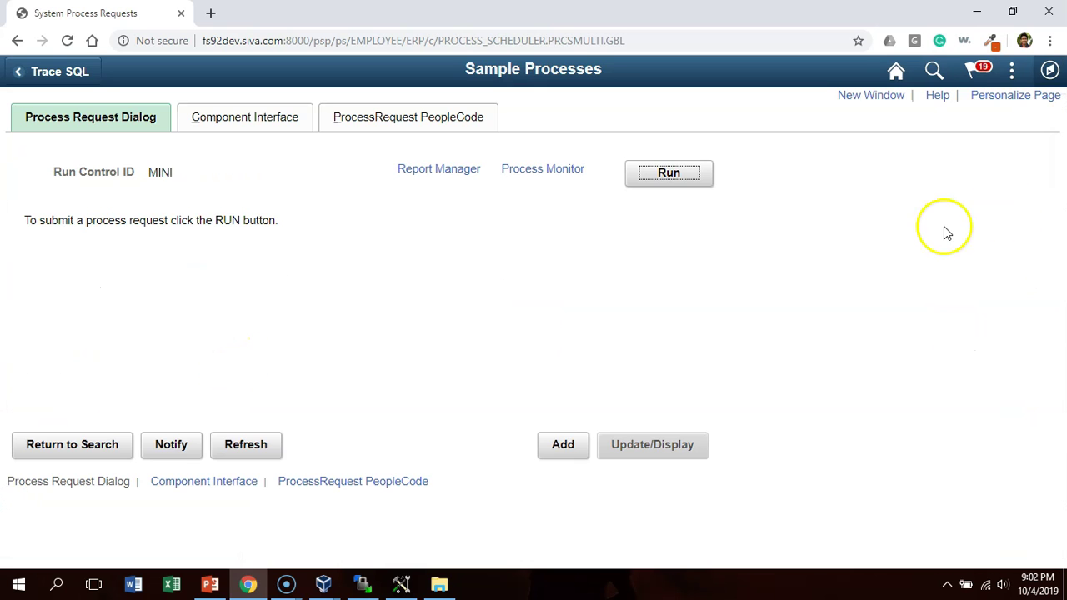
Run the Simple AE test program (AEMINITEST) by selecting it in the Process Scheduler Request and submitting the request
left_click(677, 172)
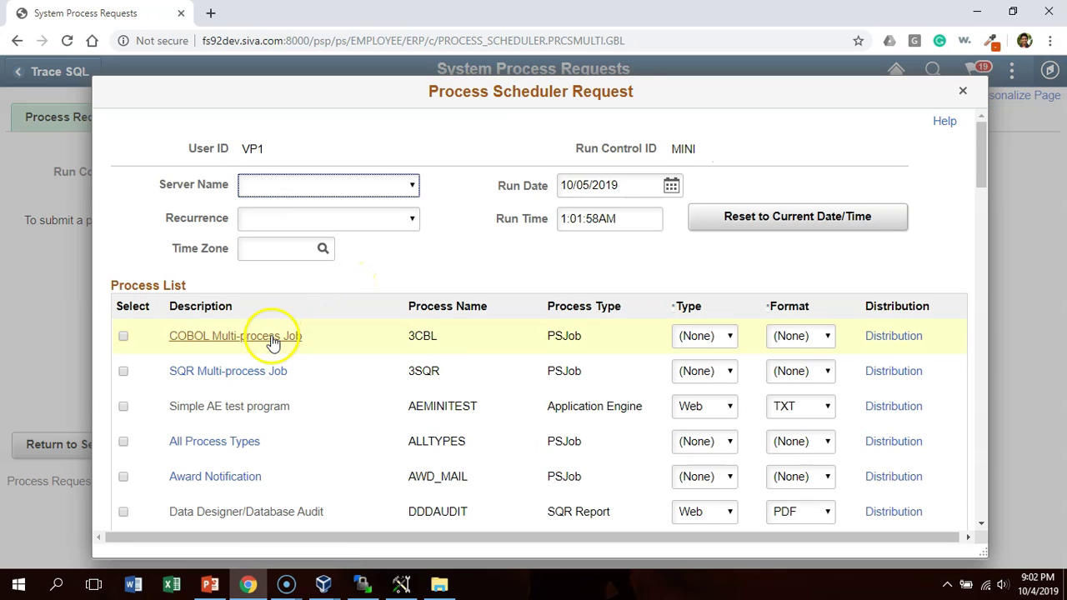
scroll(208, 333, "down", 1)
left_click(123, 327)
scroll(126, 510, "down", 20)
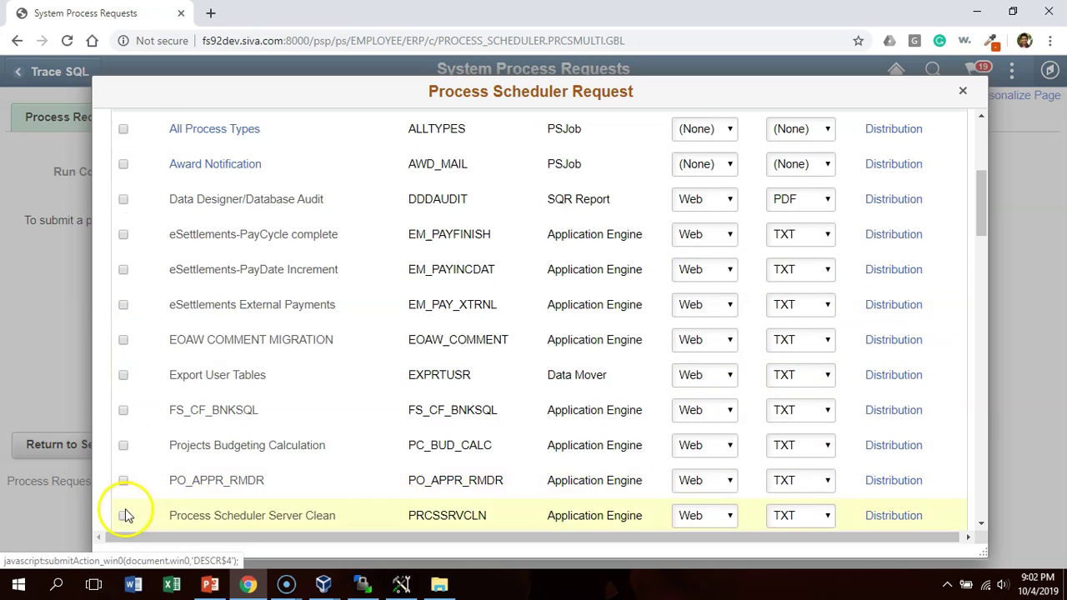
scroll(131, 510, "down", 5)
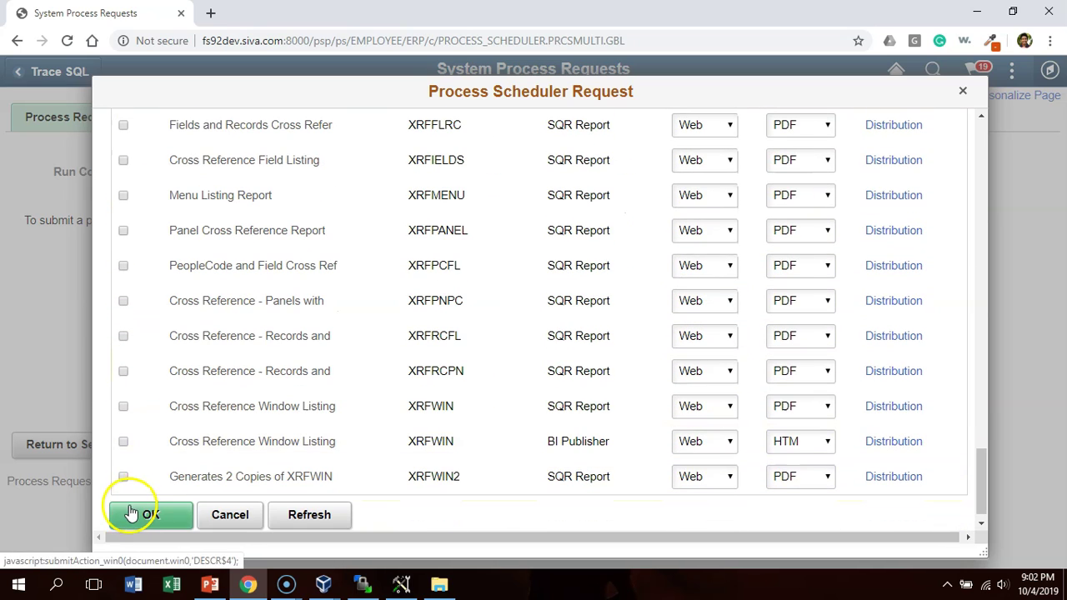
left_click(133, 509)
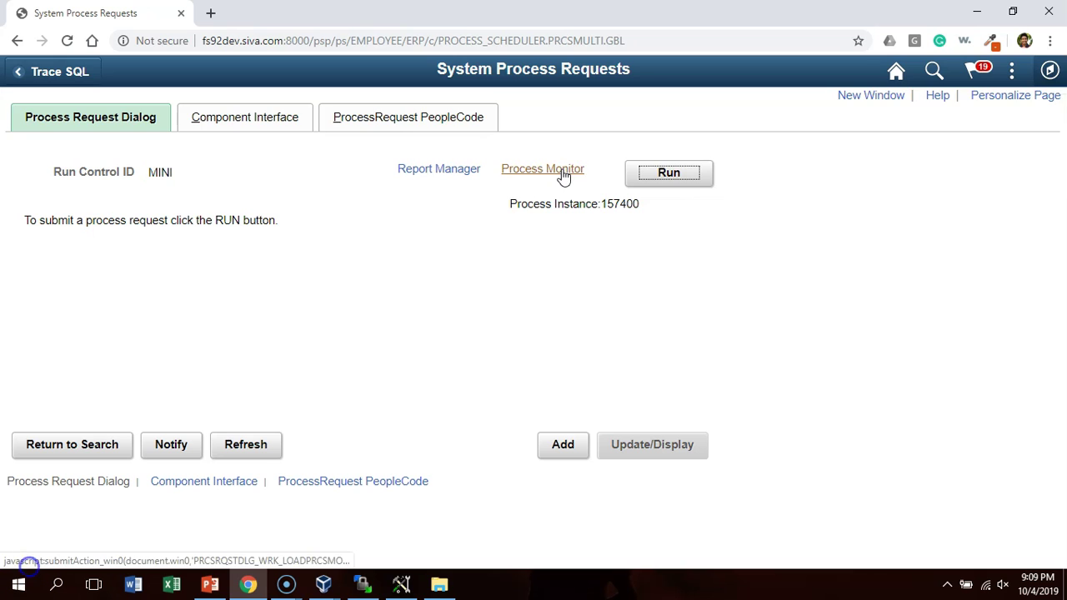
Open the log and trace file list for the latest AEMINITEST run from its process details in Process Monitor
left_click(563, 172)
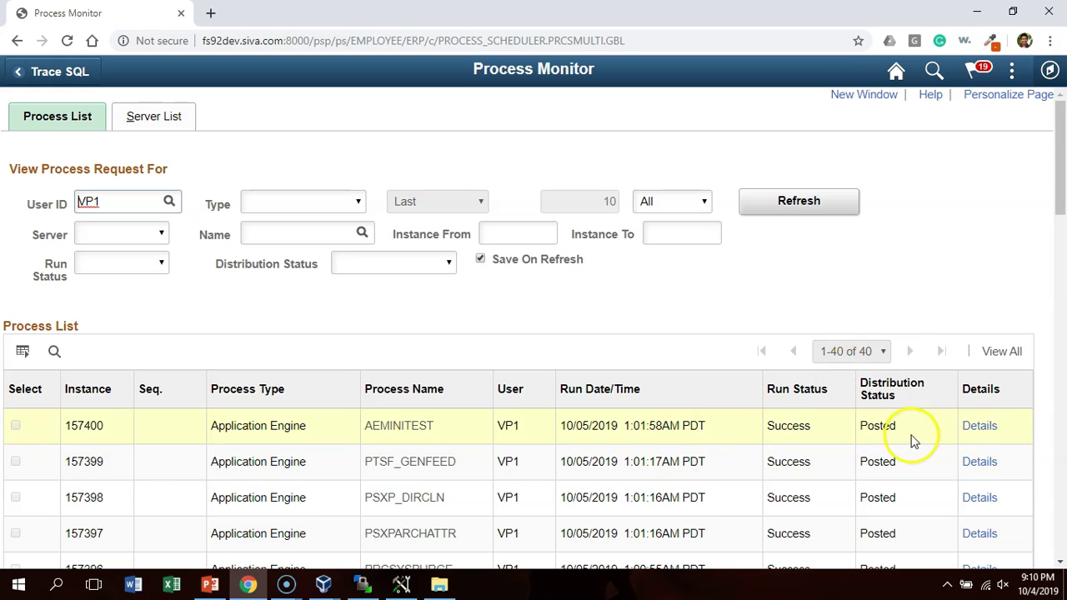
left_click(979, 428)
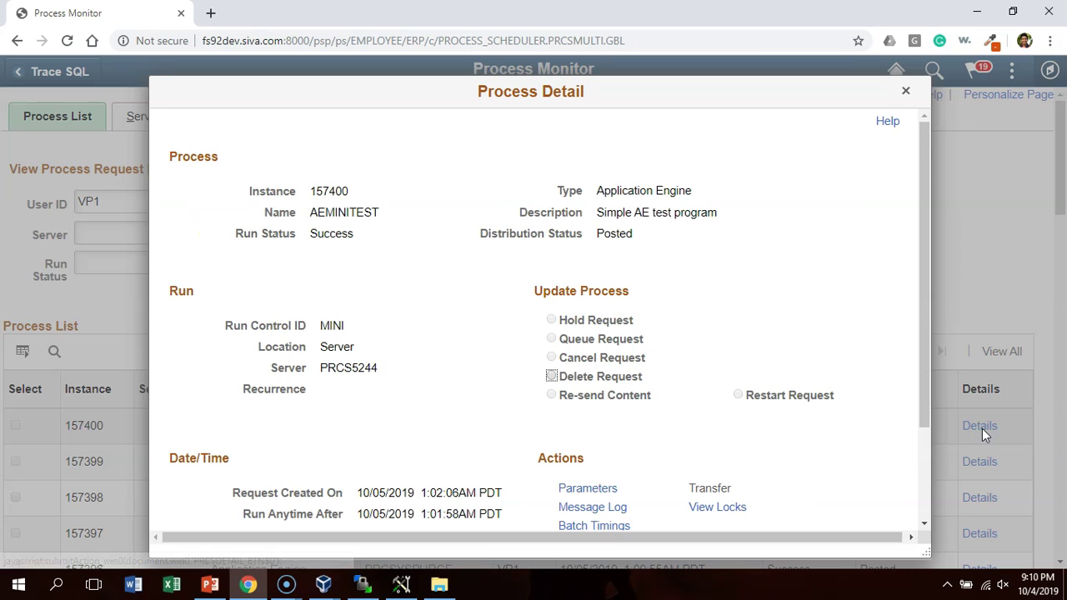
scroll(772, 453, "down", 3)
left_click(605, 422)
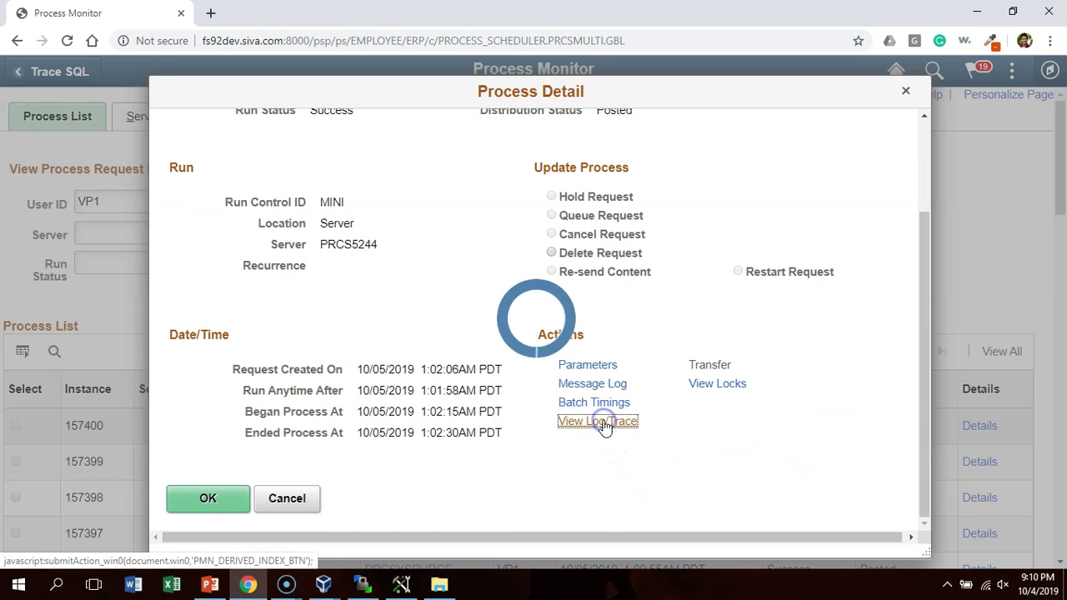
scroll(430, 442, "down", 1)
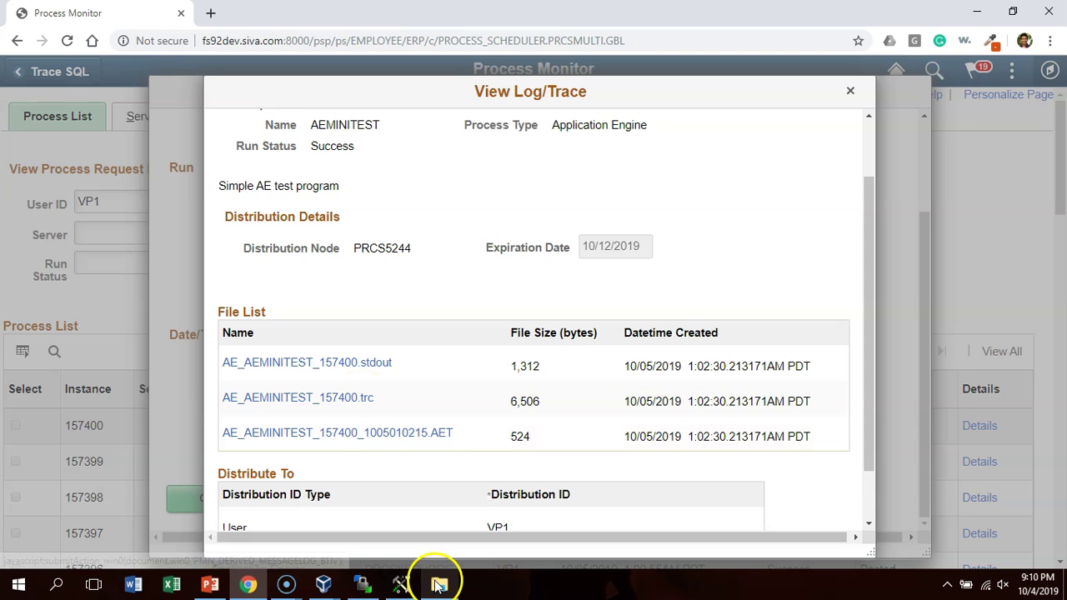
Switch to WinSCP, open AE_AEMINITEST_157400_1005010215.AET in the editor, examine the COMMIT under the Step02 PeopleCode action, and close the file
left_click(361, 585)
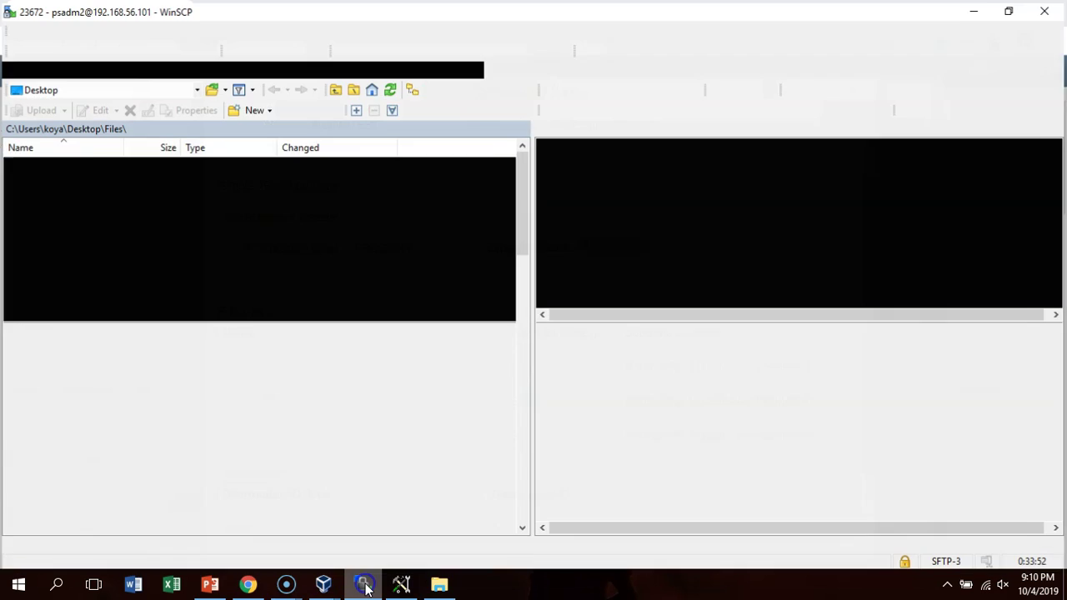
left_click(635, 177)
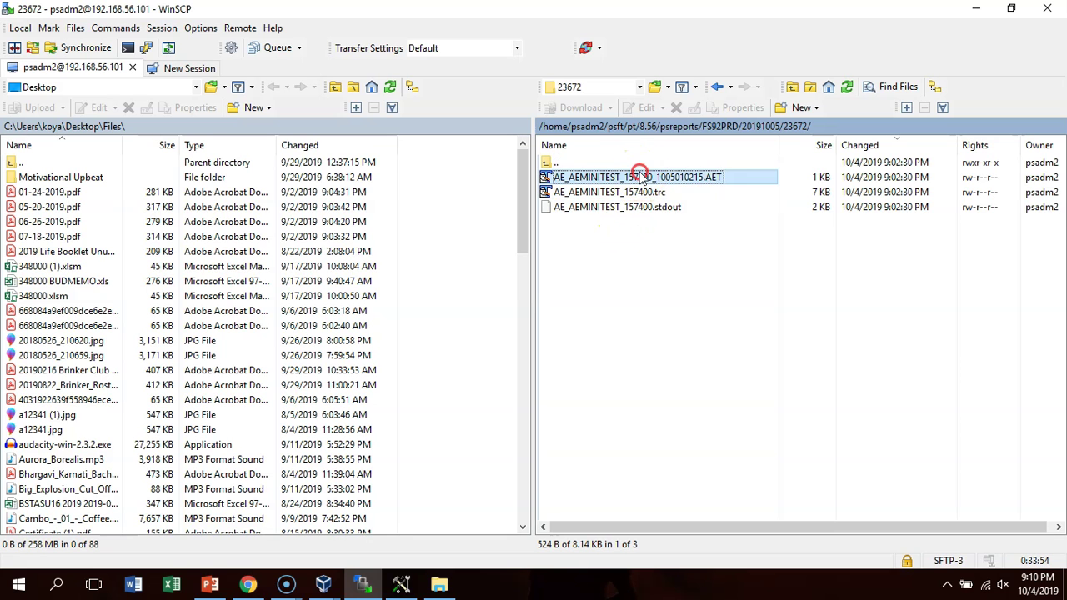
right_click(638, 176)
mouse_move(685, 203)
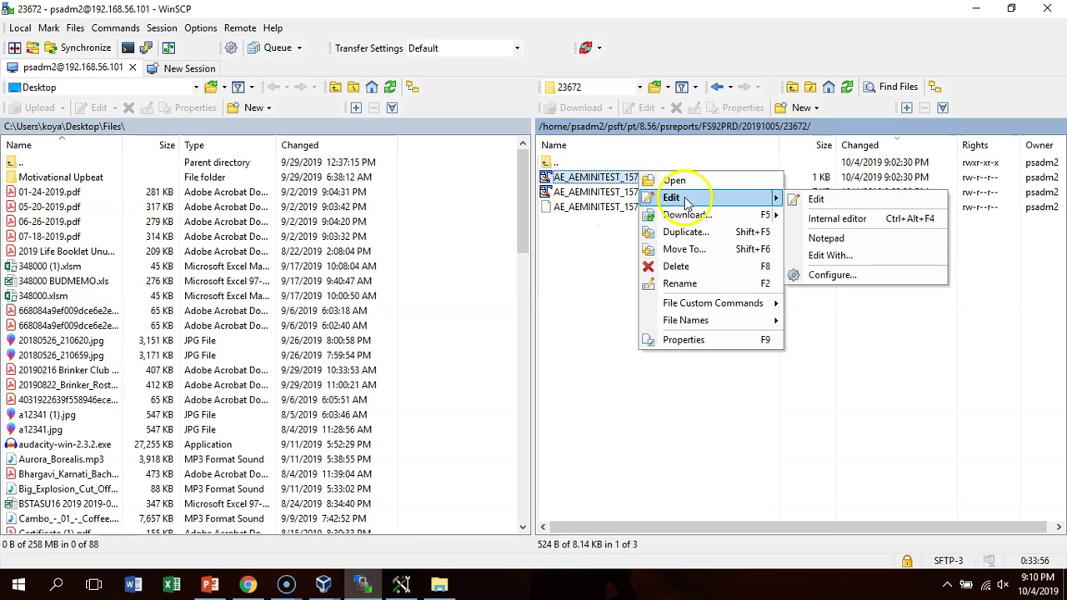
left_click(796, 200)
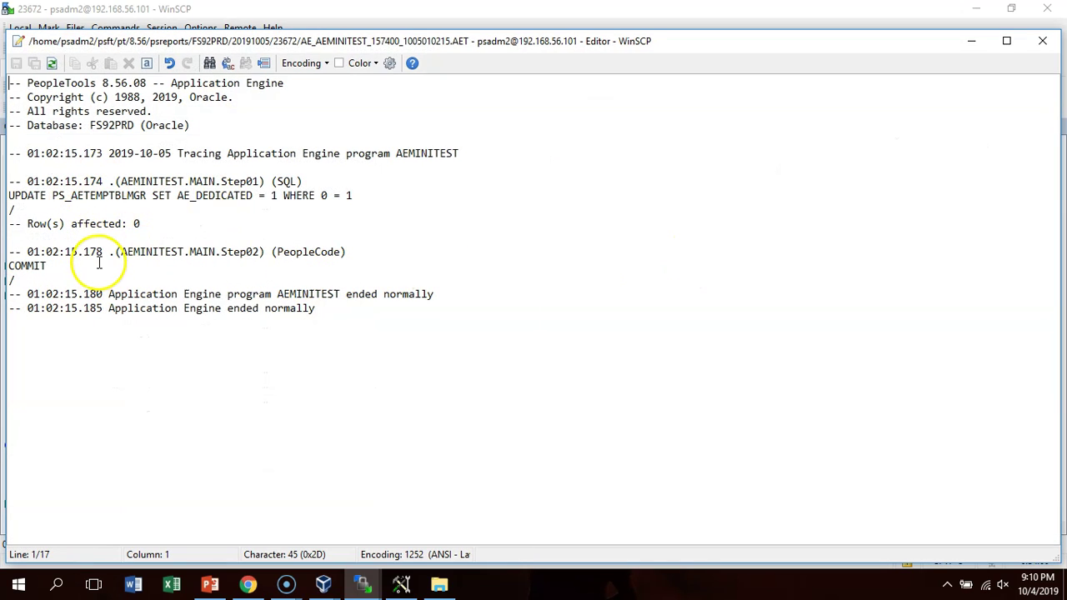
left_click_drag(50, 267, 9, 265)
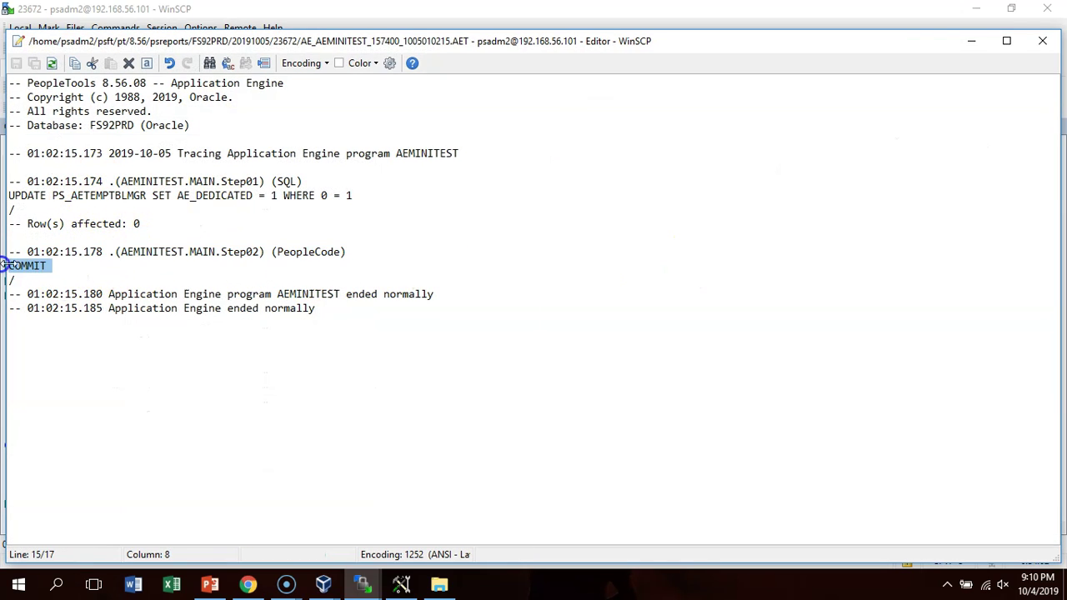
left_click(1042, 40)
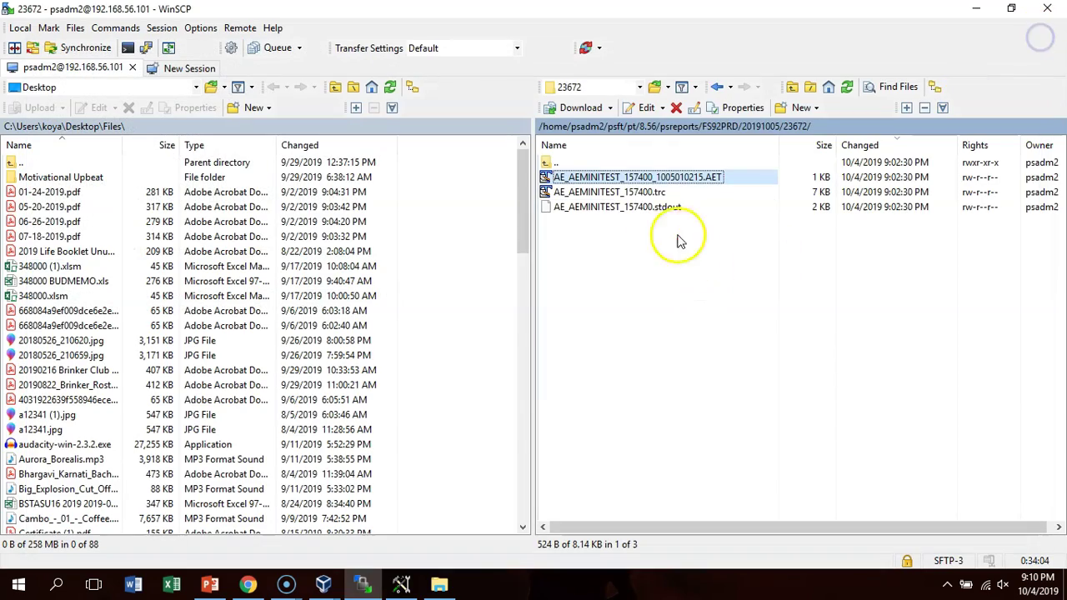
Open AE_AEMINITEST_157400.trc in the editor, examine the traced SQL statements, bind values and Step02 PeopleCode line, and close the file
left_click(648, 192)
right_click(656, 191)
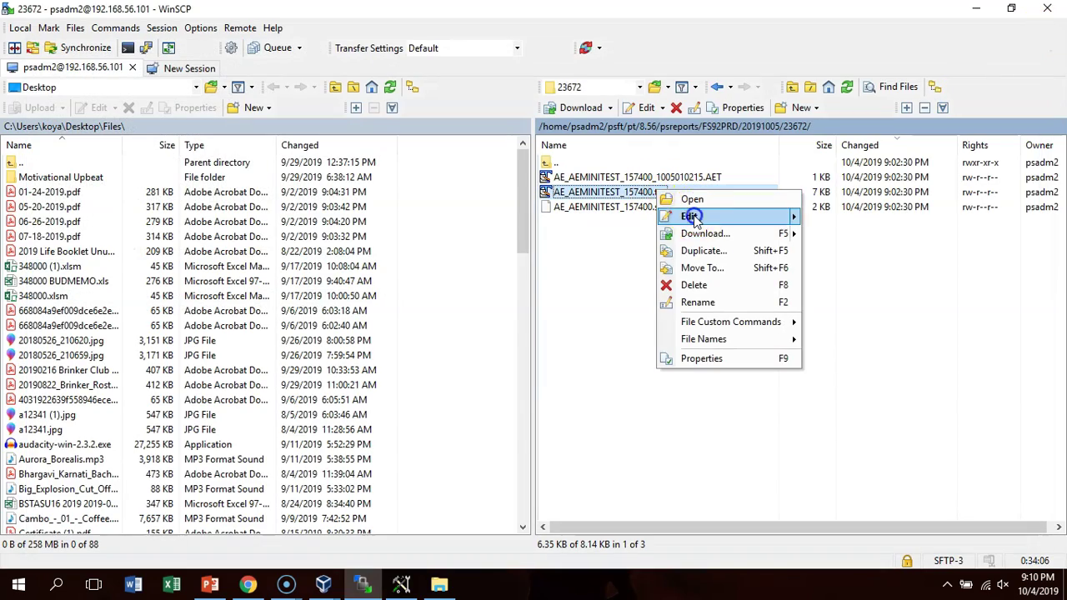
left_click(689, 216)
scroll(553, 350, "down", 1)
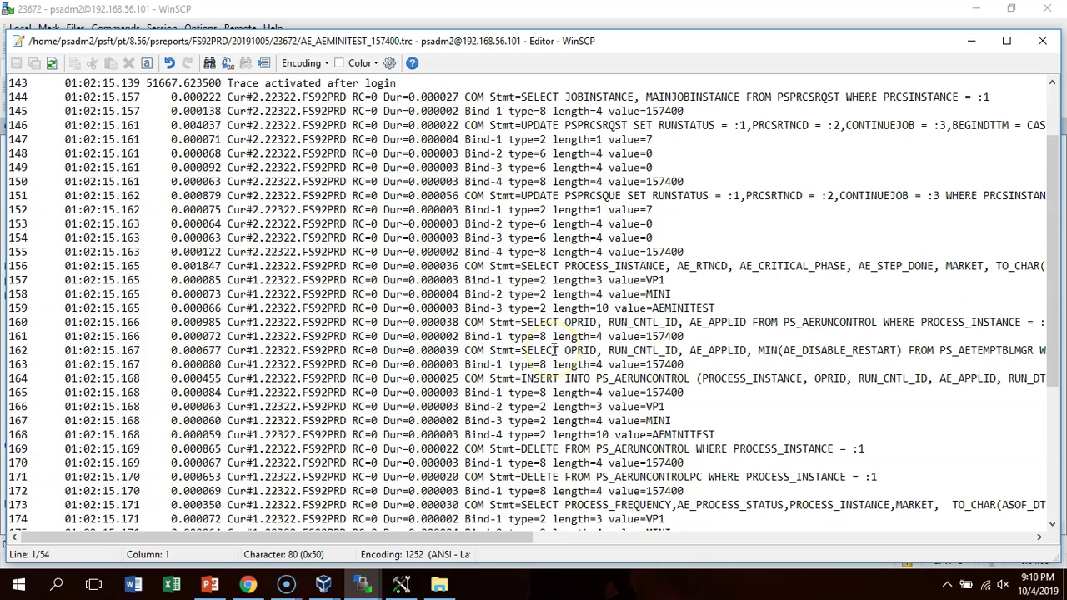
left_click_drag(521, 125, 792, 125)
scroll(733, 334, "down", 6)
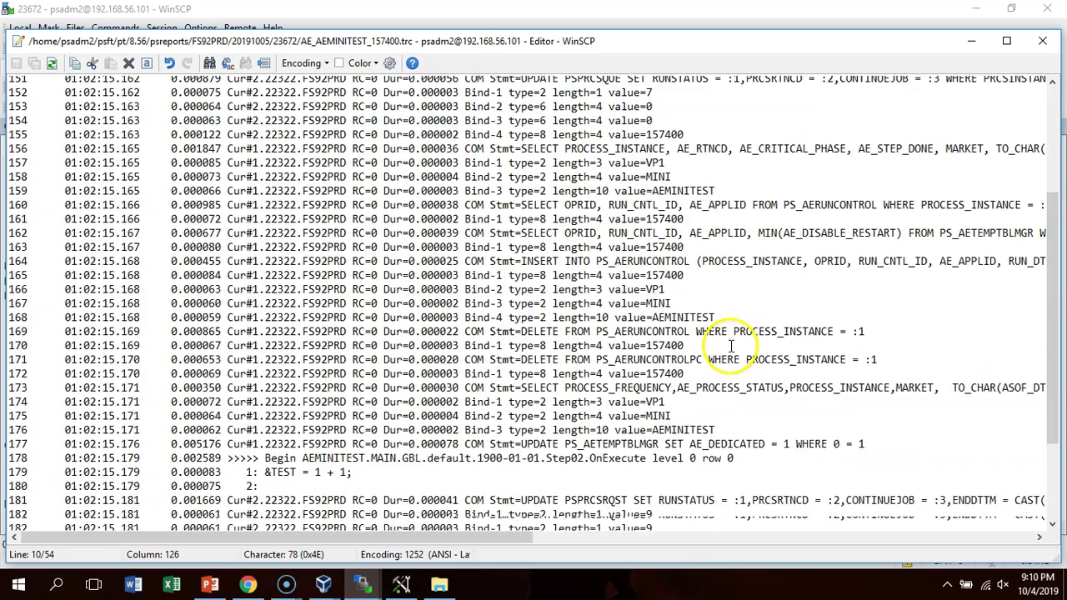
left_click_drag(263, 355, 367, 363)
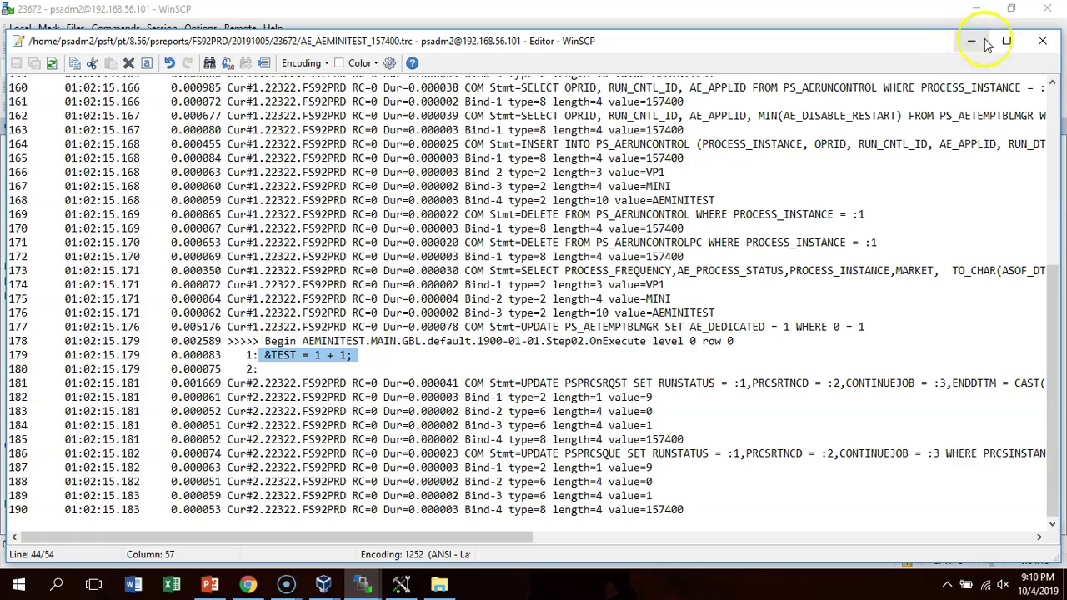
left_click(1050, 42)
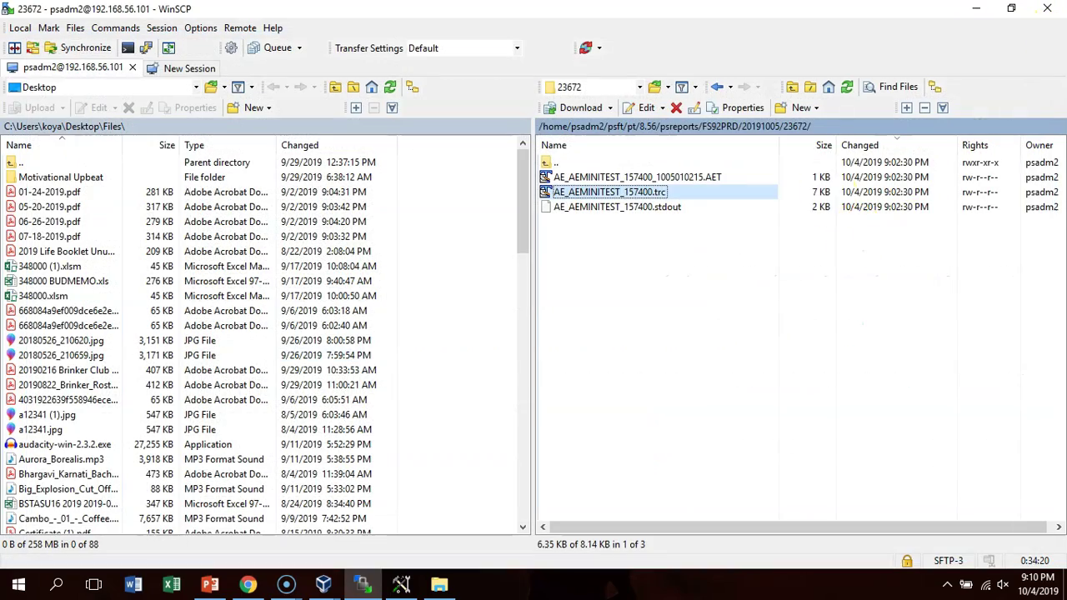
left_click(963, 9)
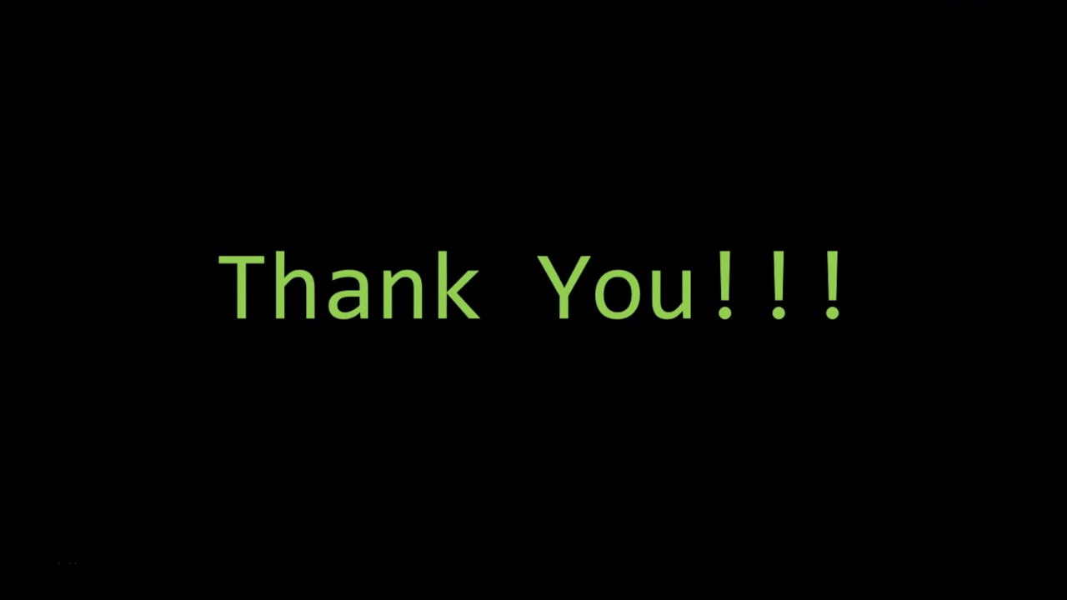